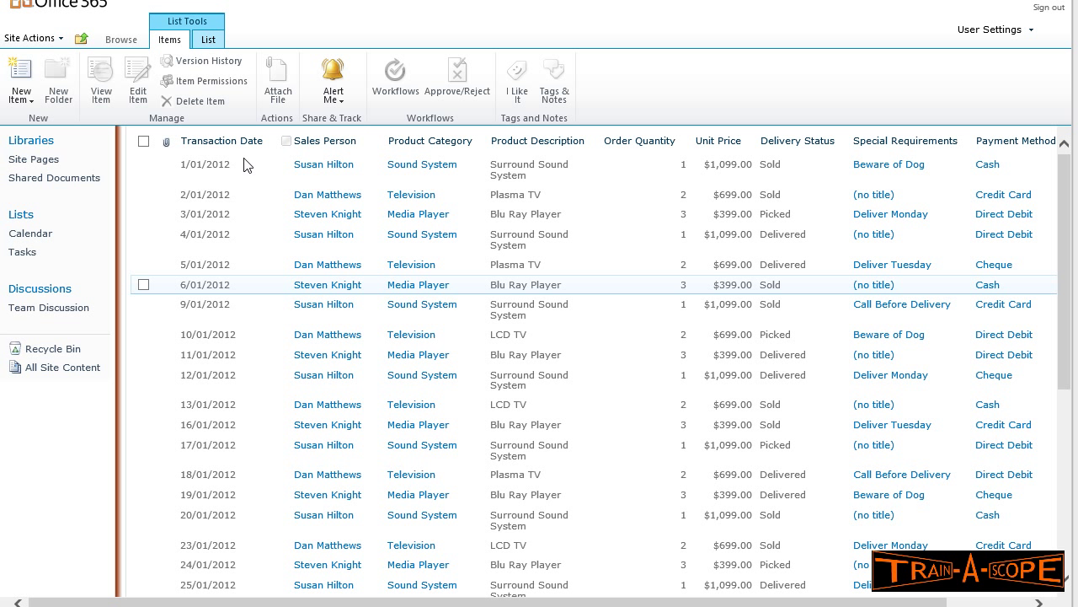
- Return the Sales Register Team 1 list to its All Items browse view
{"action": "left_click", "coordinate": [208, 42]}
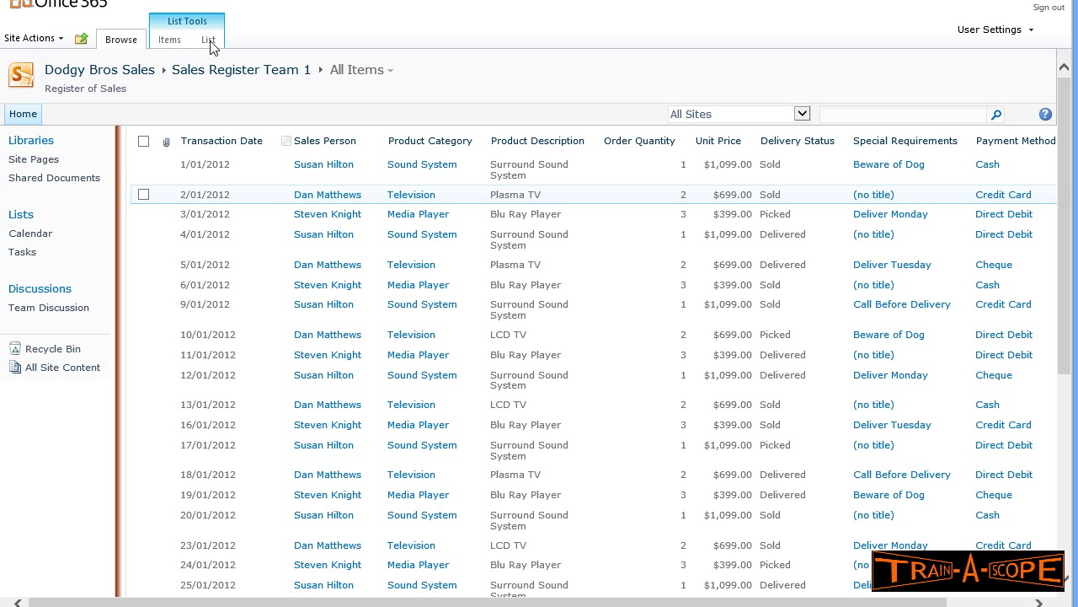
- Open the Create View page from the List tab of the Sales Register Team 1 list
{"action": "left_click", "coordinate": [210, 44]}
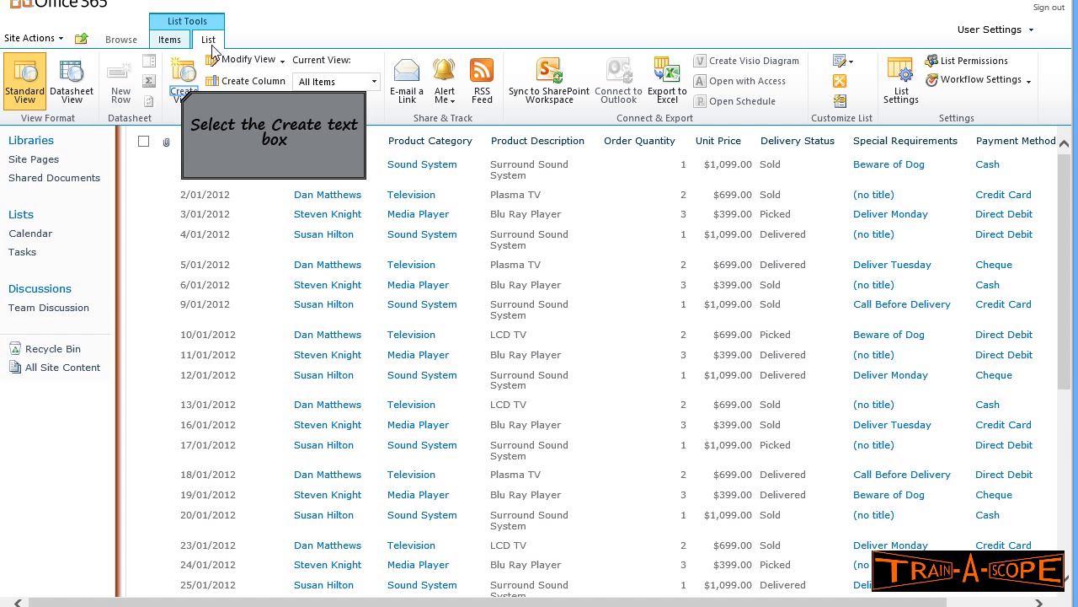
{"action": "left_click", "coordinate": [183, 92]}
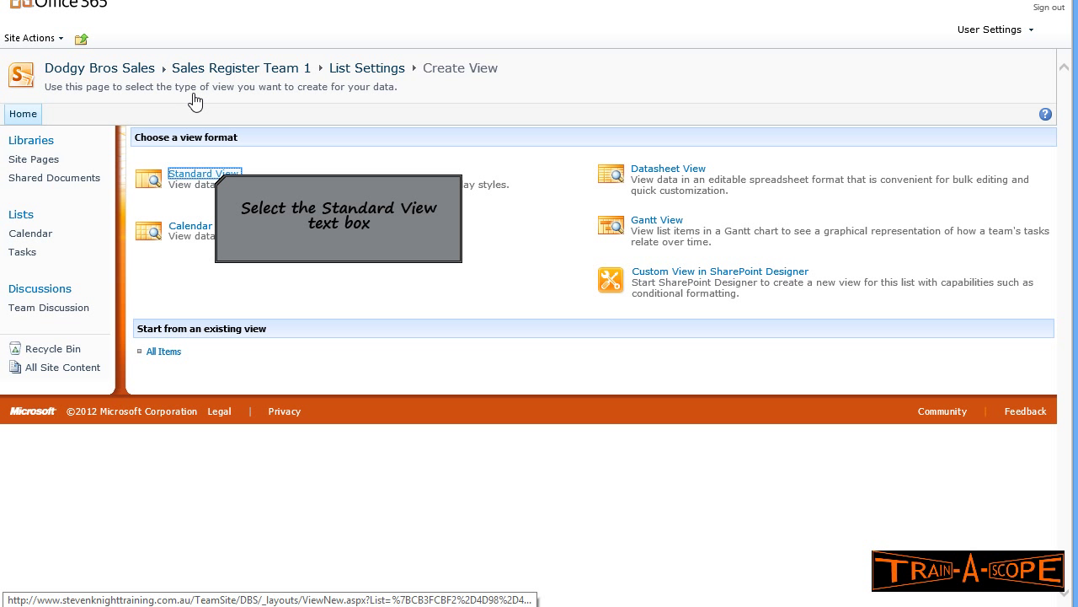
- Start a Standard View named after the salesperson, unchecking Attachments, Special Requirements and Payment Method
{"action": "left_click", "coordinate": [215, 180]}
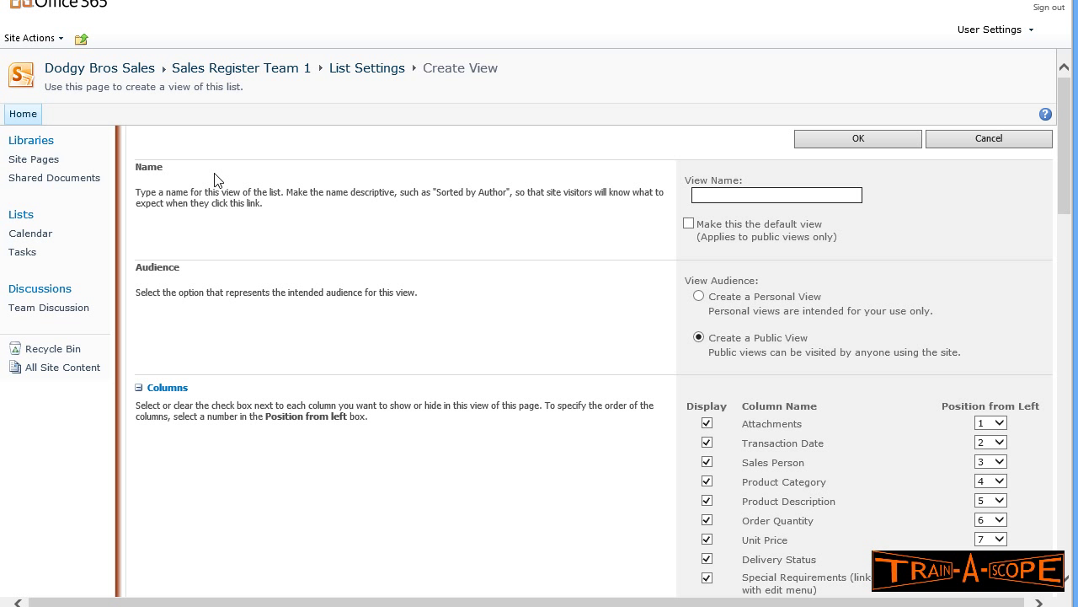
{"action": "type", "text": "Matthew's Sales"}
{"action": "scroll", "coordinate": [666, 215], "scroll_direction": "down", "scroll_amount": 3}
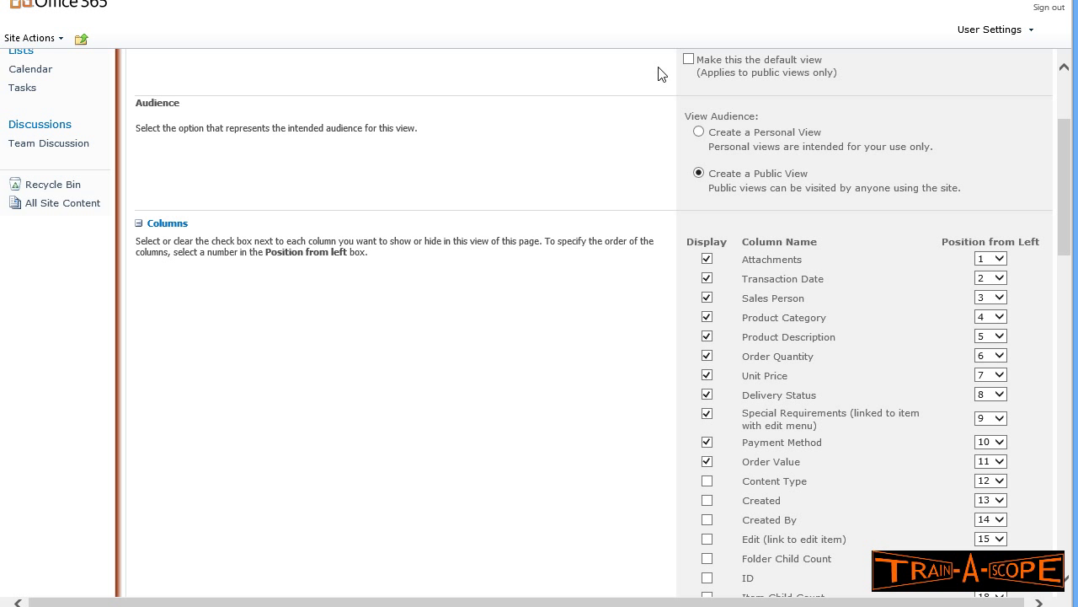
{"action": "scroll", "coordinate": [767, 178], "scroll_direction": "down", "scroll_amount": 3}
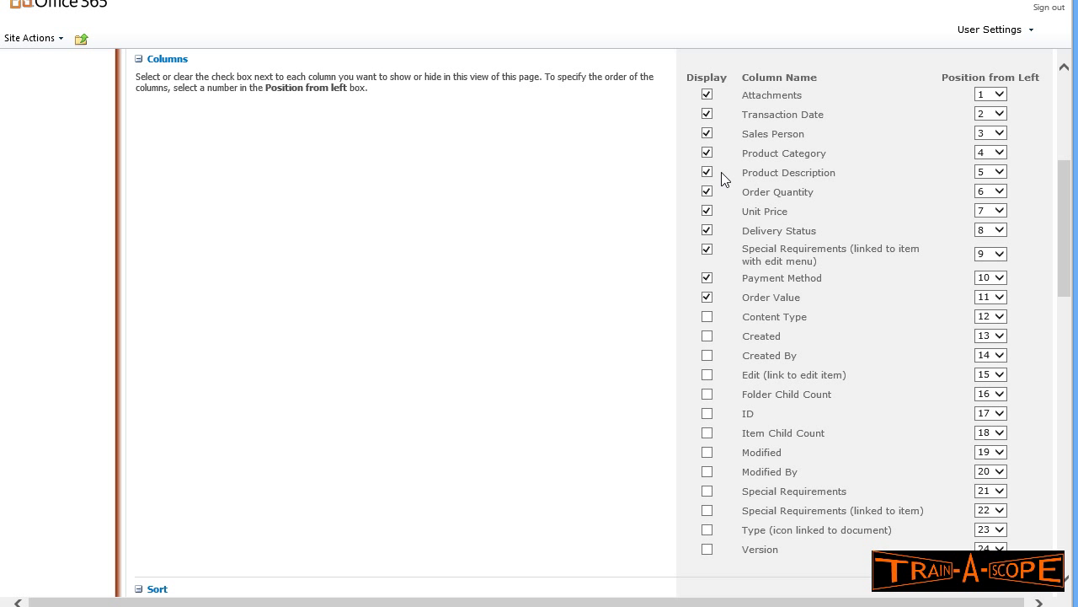
{"action": "left_click", "coordinate": [708, 99]}
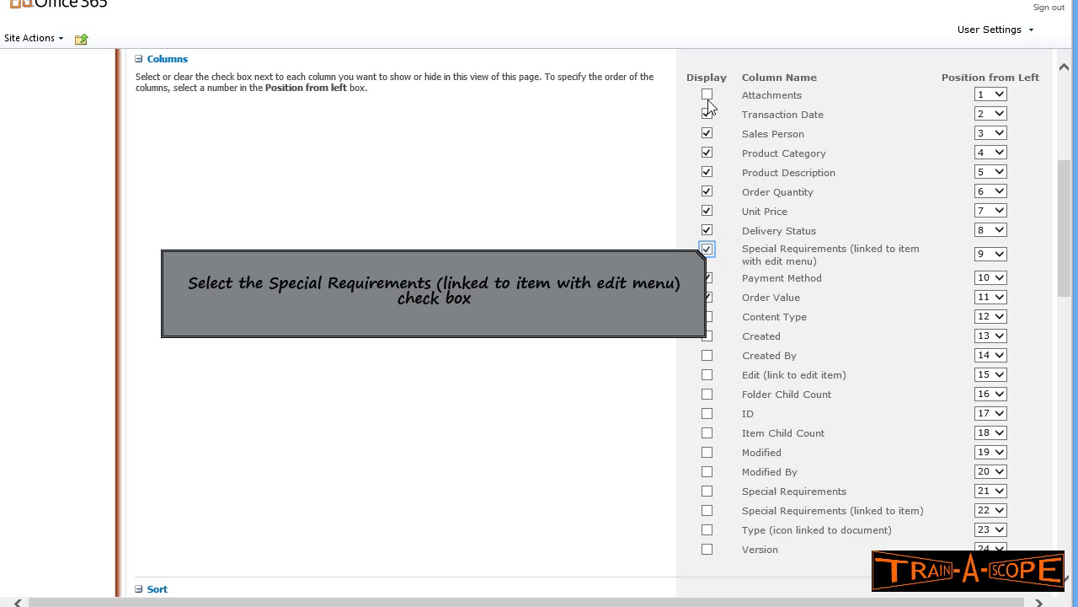
{"action": "left_click", "coordinate": [708, 250]}
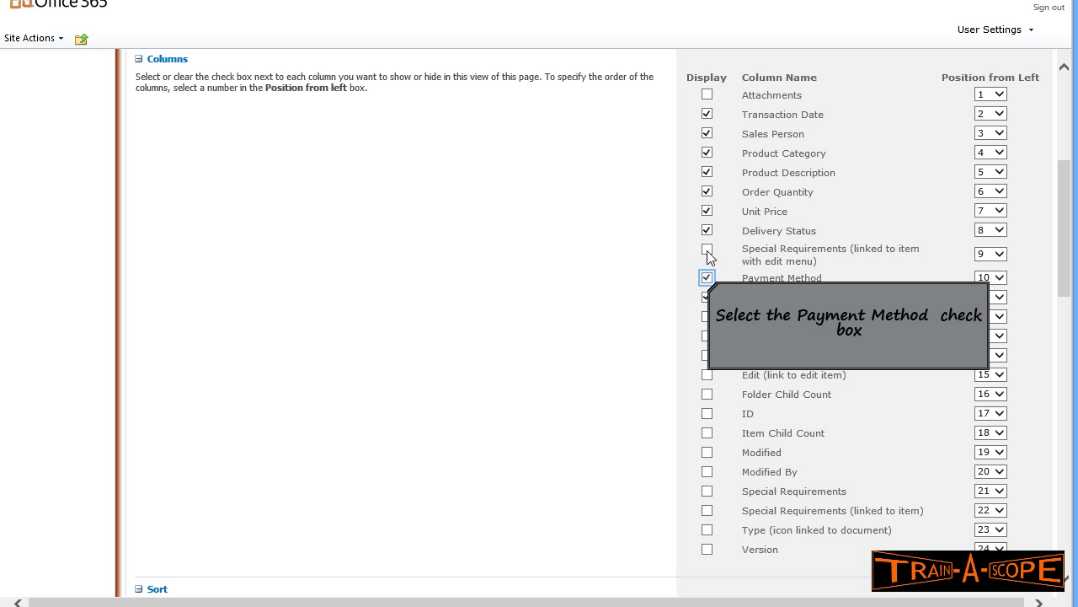
{"action": "left_click", "coordinate": [708, 282]}
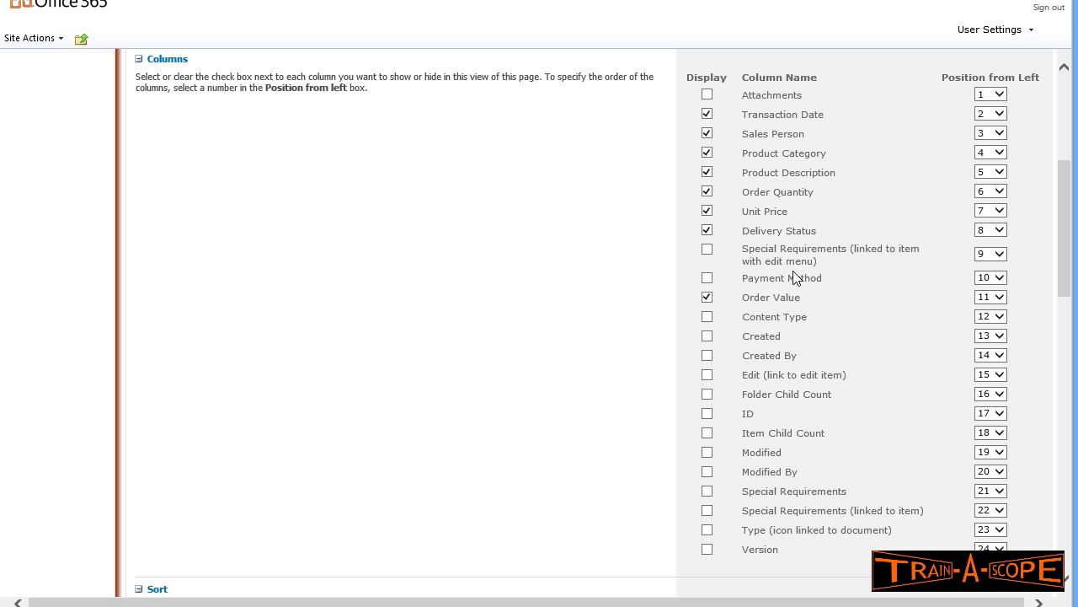
{"action": "scroll", "coordinate": [793, 269], "scroll_direction": "down", "scroll_amount": 5}
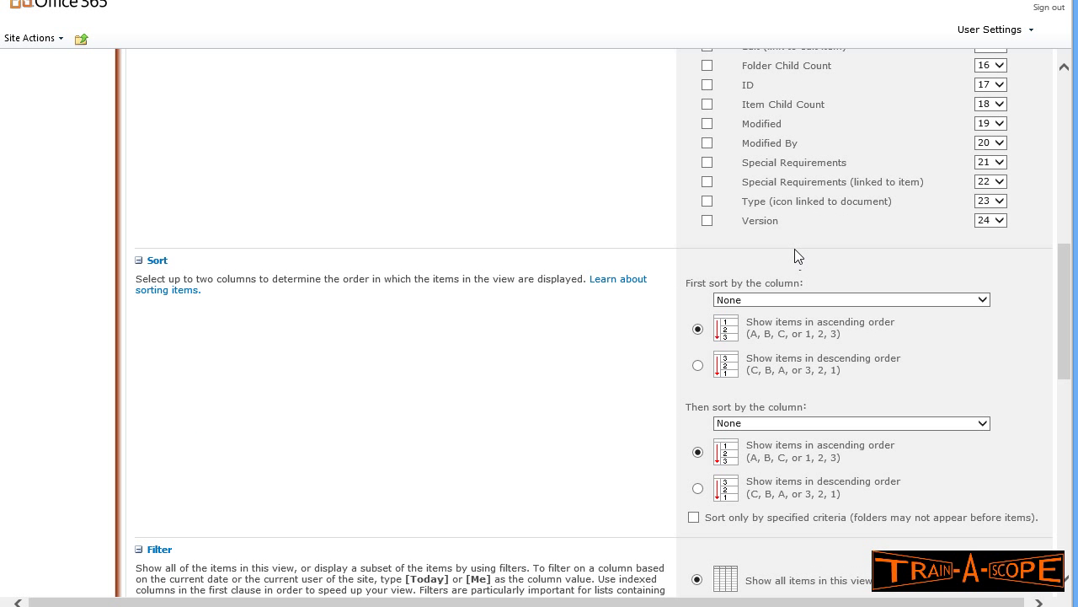
- Sort the view first by Product Category, then by Transaction Date, both ascending
{"action": "left_click", "coordinate": [983, 300]}
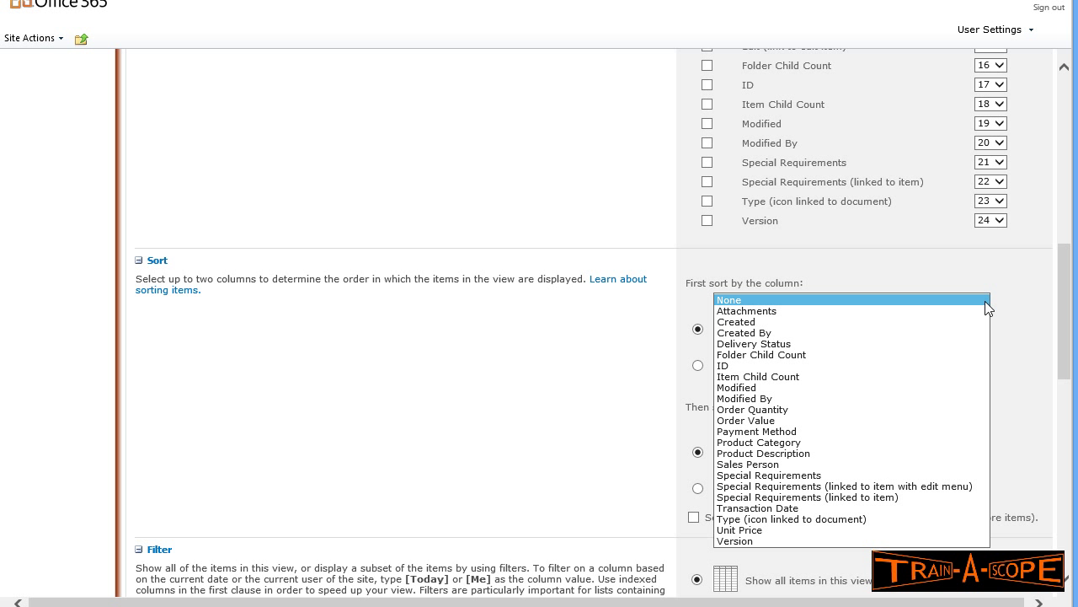
{"action": "left_click", "coordinate": [796, 444]}
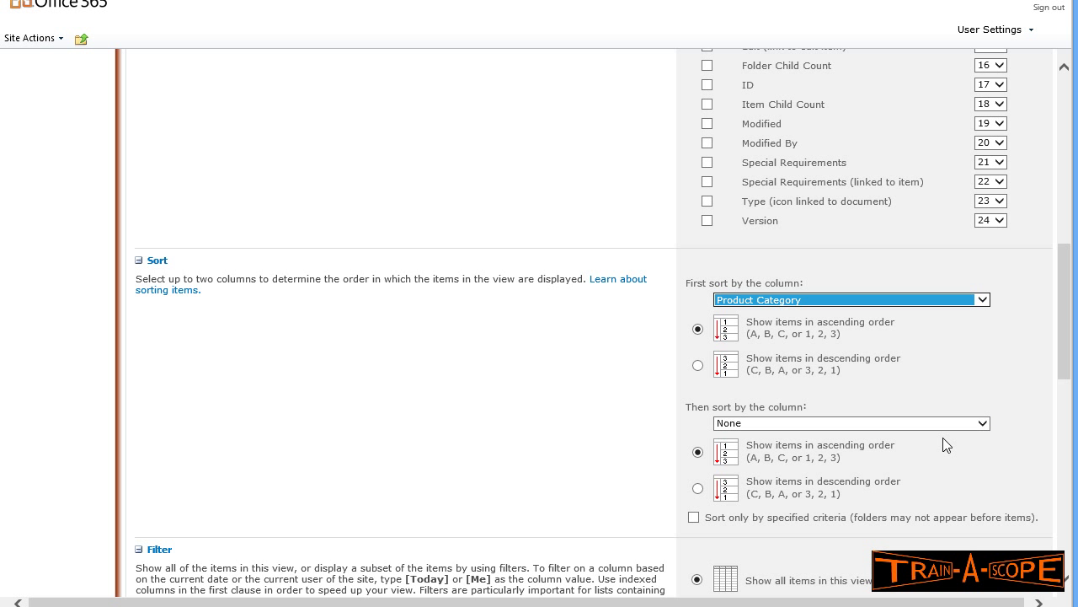
{"action": "left_click", "coordinate": [984, 425]}
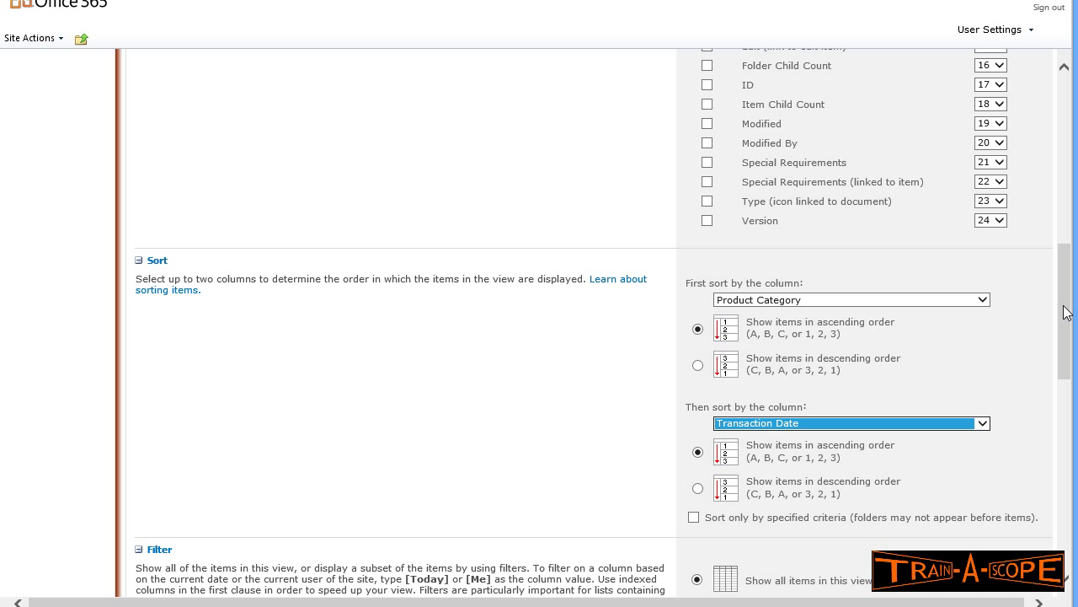
{"action": "left_click_drag", "start_coordinate": [1068, 308], "coordinate": [1075, 396]}
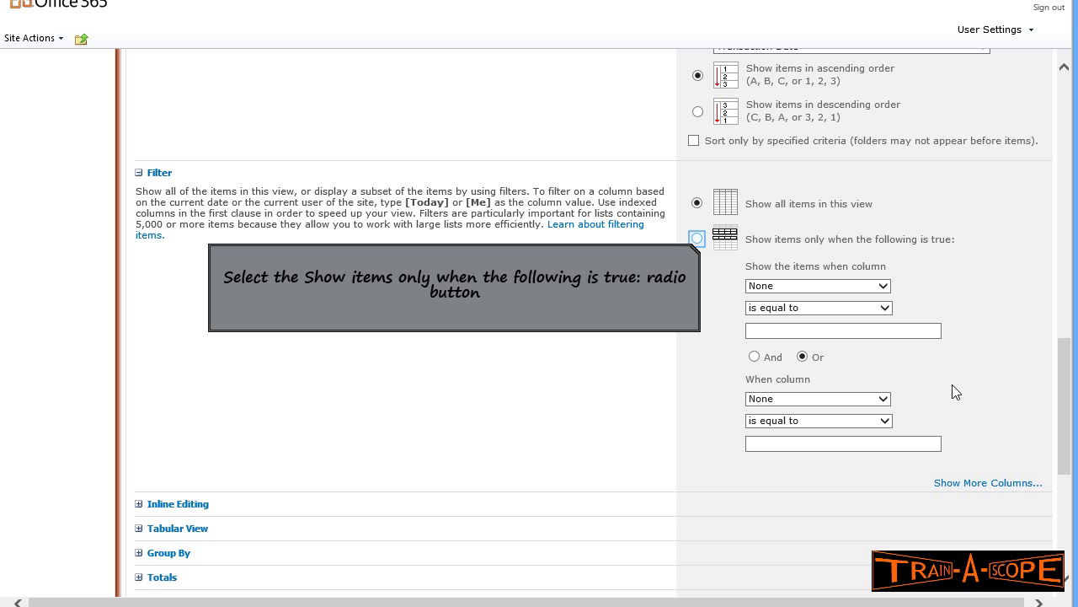
- Filter the view to show only items where Sales Person is equal to the salesperson's full name
{"action": "left_click", "coordinate": [699, 240]}
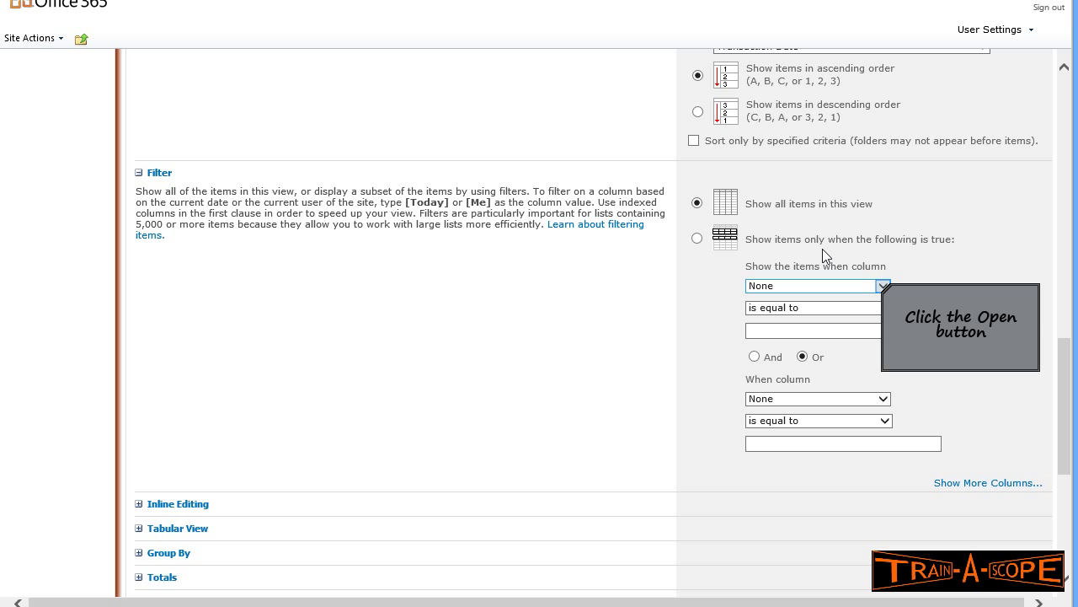
{"action": "left_click", "coordinate": [882, 287]}
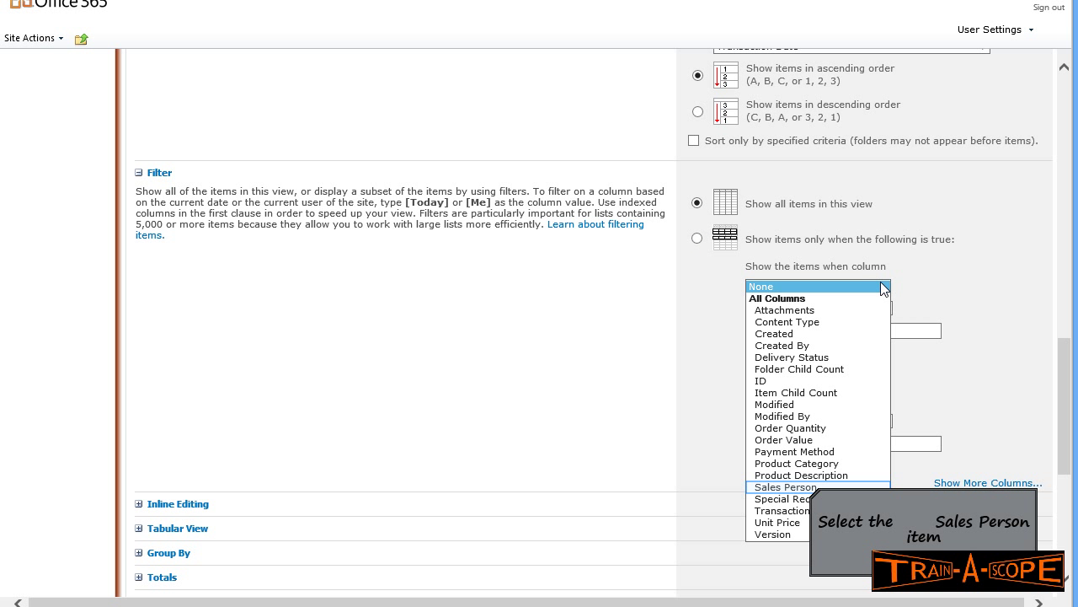
{"action": "left_click", "coordinate": [784, 487]}
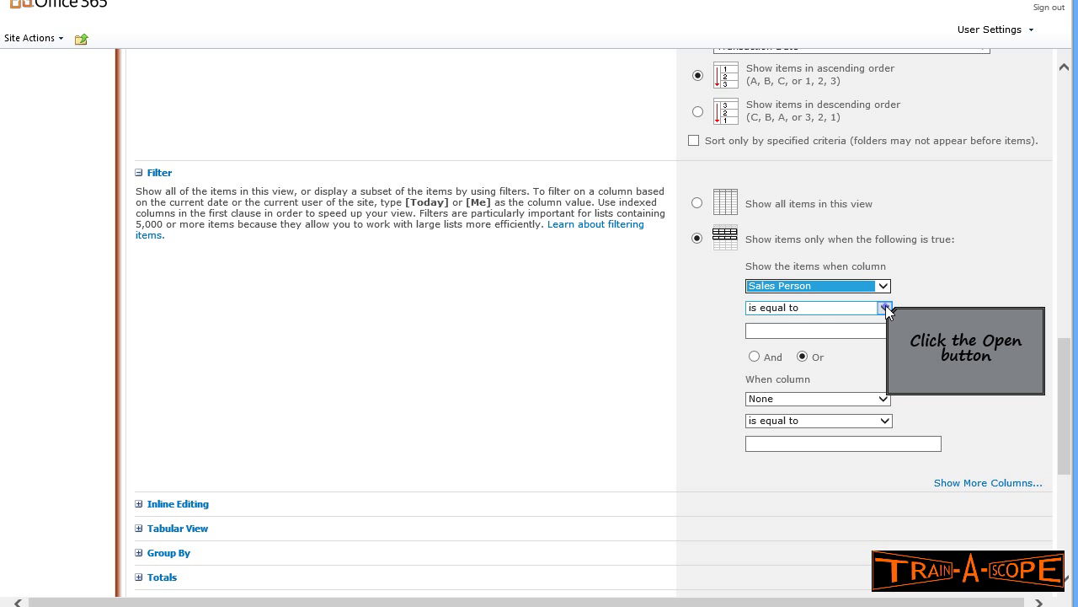
{"action": "left_click", "coordinate": [884, 309]}
{"action": "left_click", "coordinate": [832, 308]}
{"action": "left_click", "coordinate": [777, 330]}
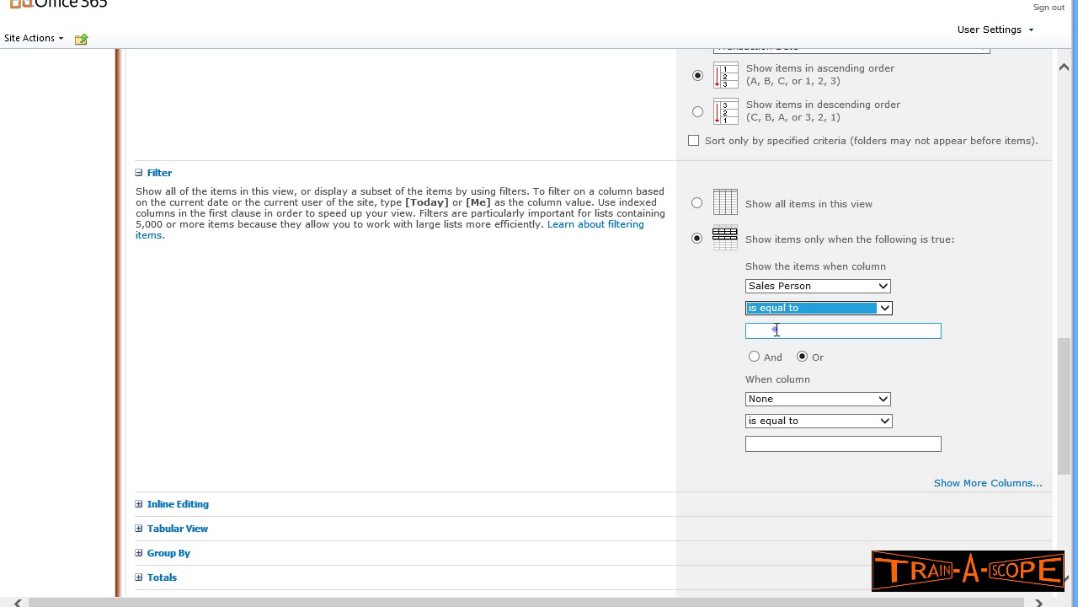
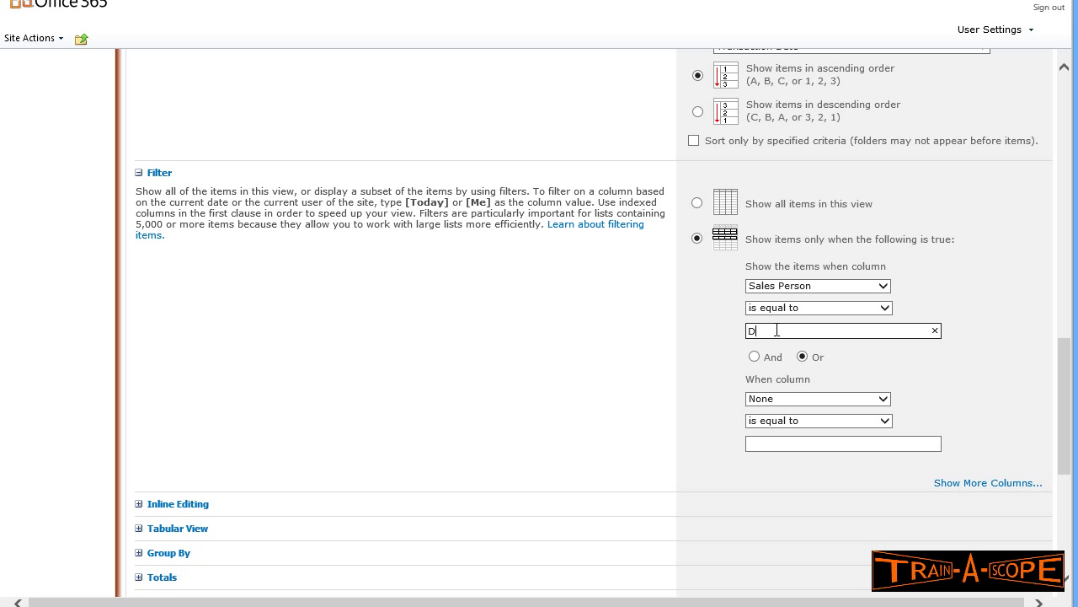
{"action": "scroll", "coordinate": [830, 328], "scroll_direction": "down", "scroll_amount": 4}
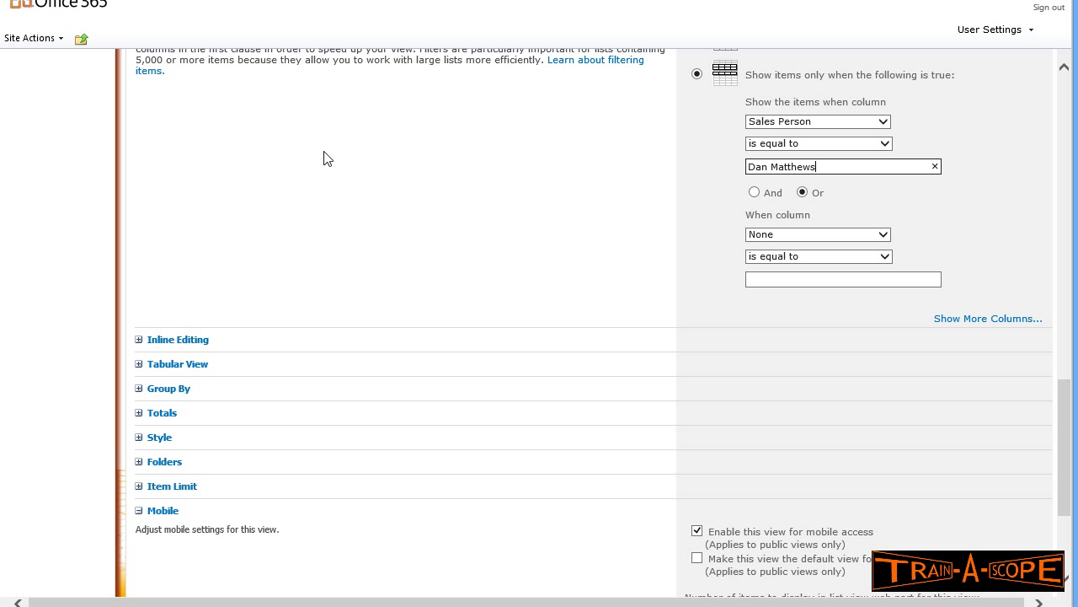
{"action": "scroll", "coordinate": [379, 400], "scroll_direction": "down", "scroll_amount": 3}
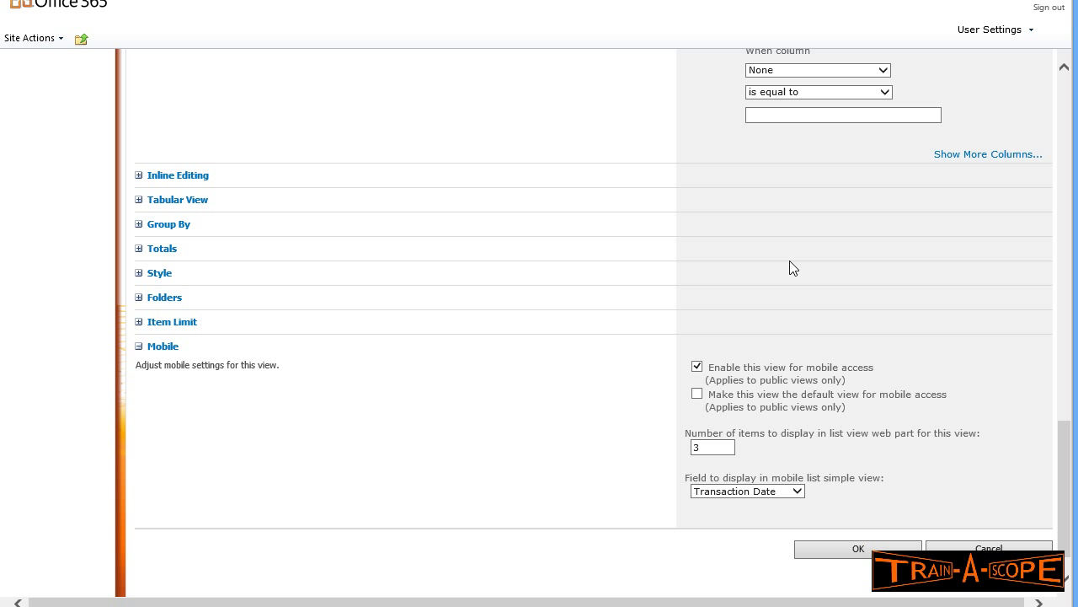
- Save the view, check its second page of filtered sales, then return to page one
{"action": "left_click", "coordinate": [874, 552]}
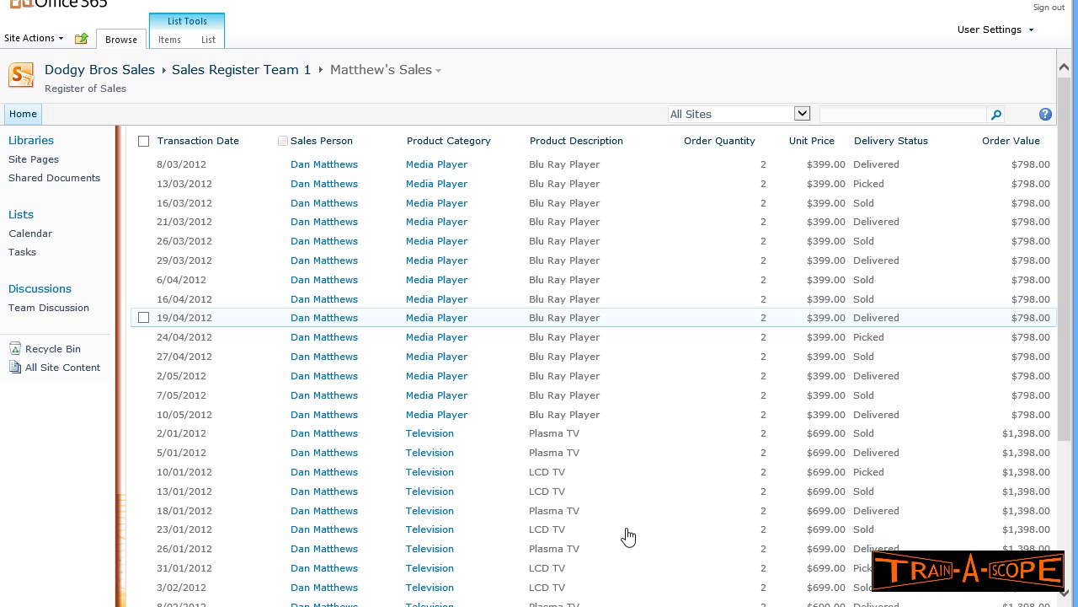
{"action": "scroll", "coordinate": [404, 317], "scroll_direction": "down", "scroll_amount": 3}
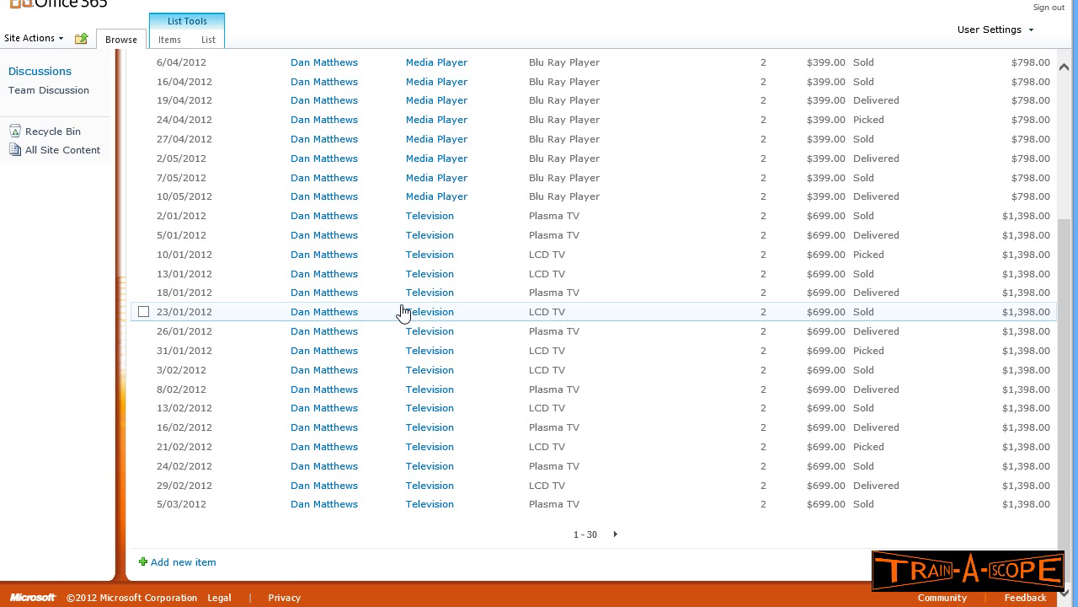
{"action": "scroll", "coordinate": [401, 311], "scroll_direction": "up", "scroll_amount": 3}
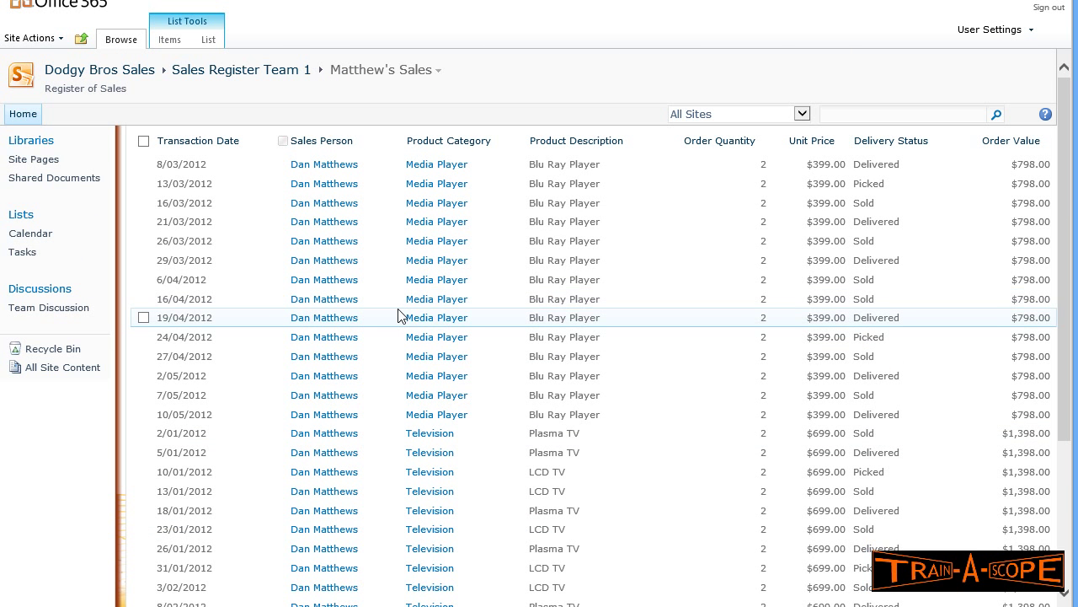
{"action": "scroll", "coordinate": [399, 314], "scroll_direction": "down", "scroll_amount": 3}
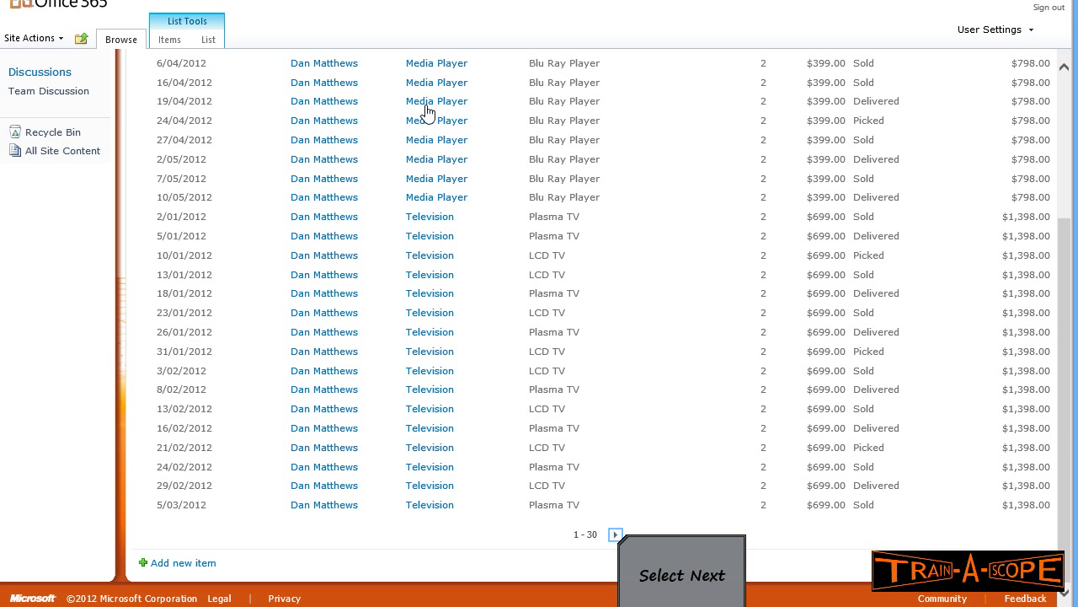
{"action": "left_click", "coordinate": [615, 534]}
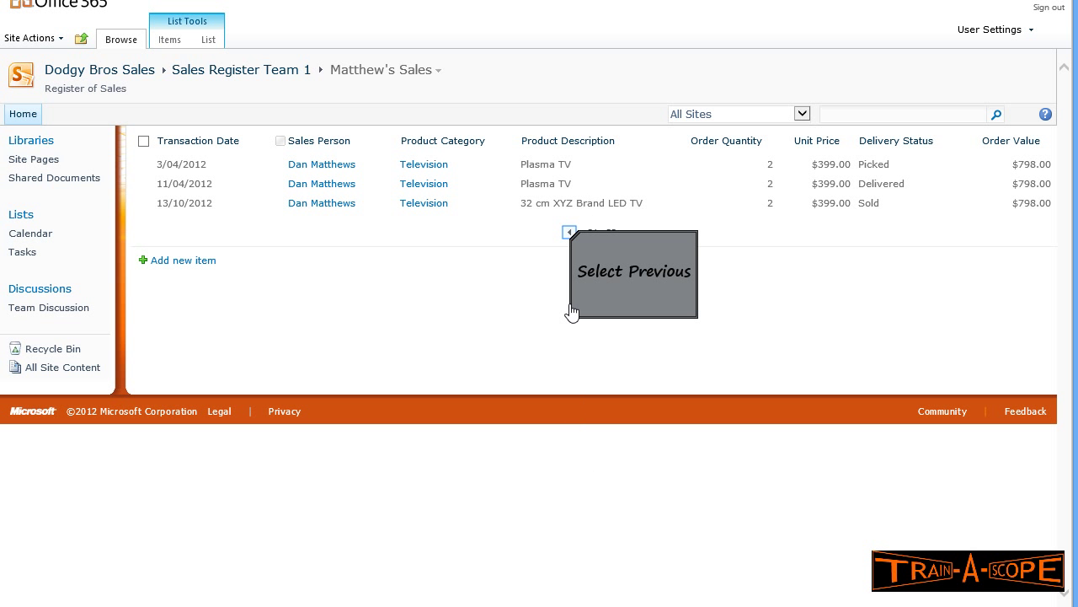
{"action": "left_click", "coordinate": [569, 233]}
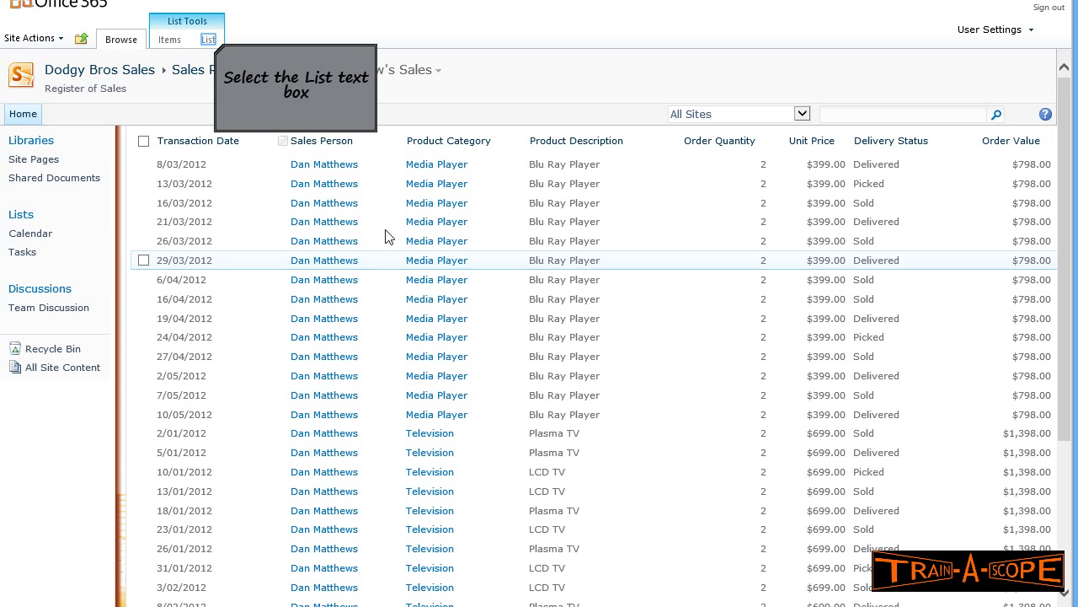
- Open the current view's settings and set its view style to Shaded
{"action": "left_click", "coordinate": [208, 40]}
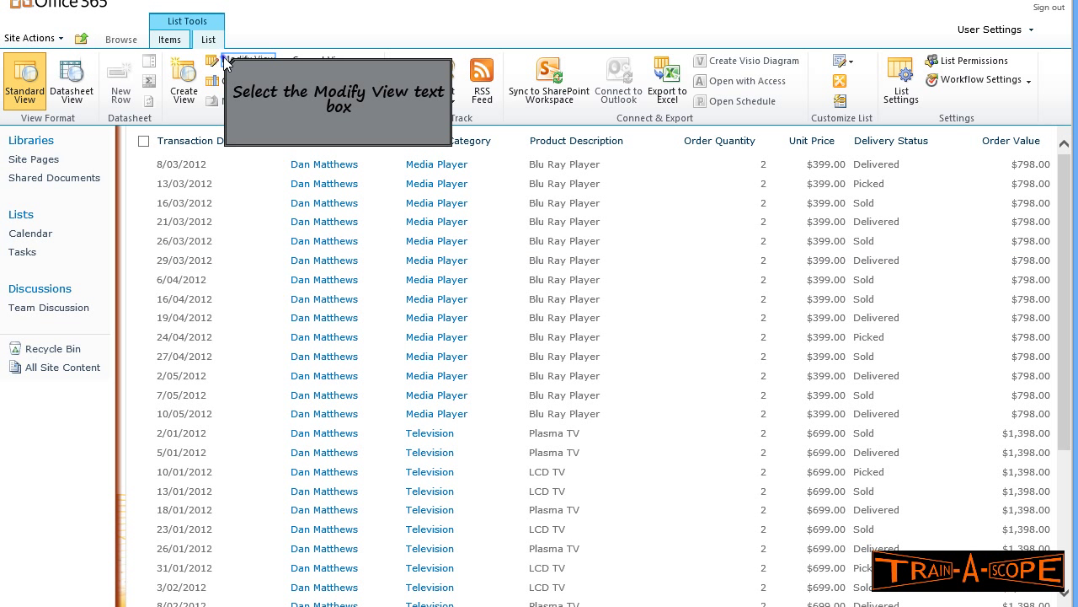
{"action": "left_click", "coordinate": [225, 59]}
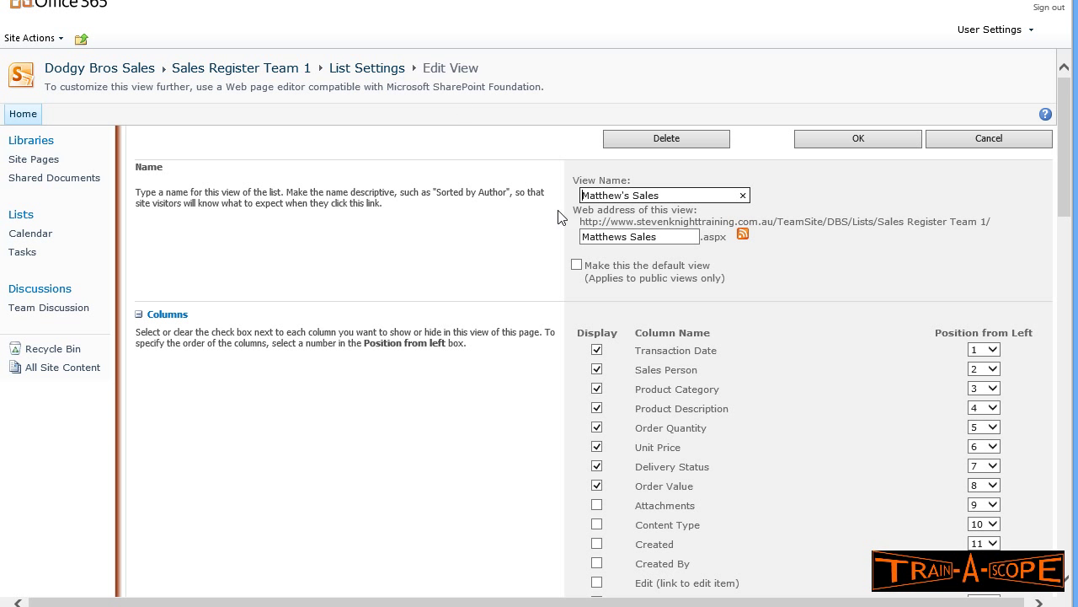
{"action": "scroll", "coordinate": [567, 273], "scroll_direction": "down", "scroll_amount": 5}
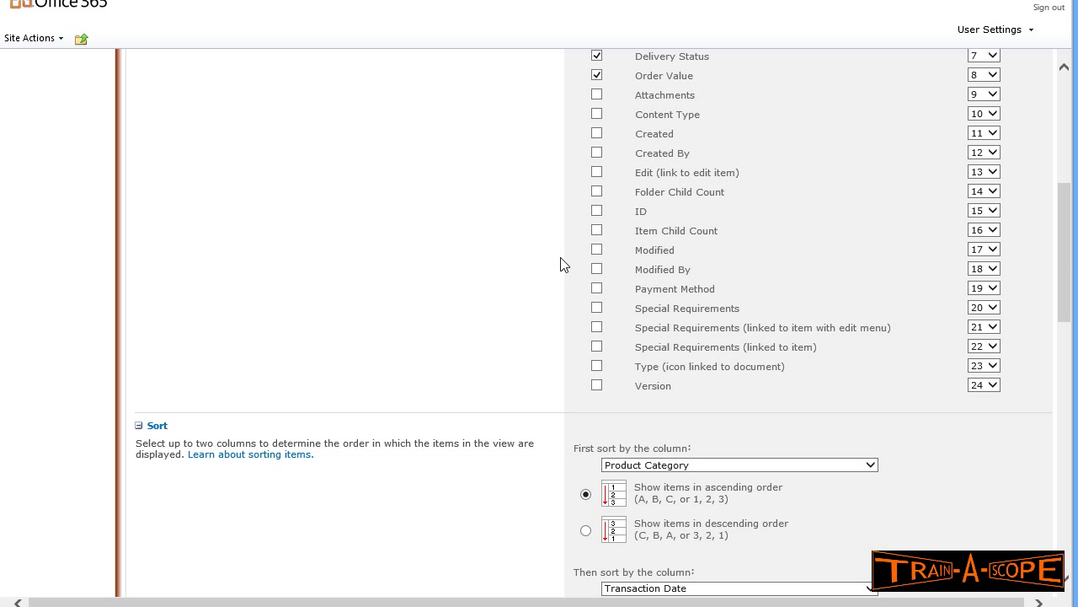
{"action": "scroll", "coordinate": [564, 264], "scroll_direction": "down", "scroll_amount": 2}
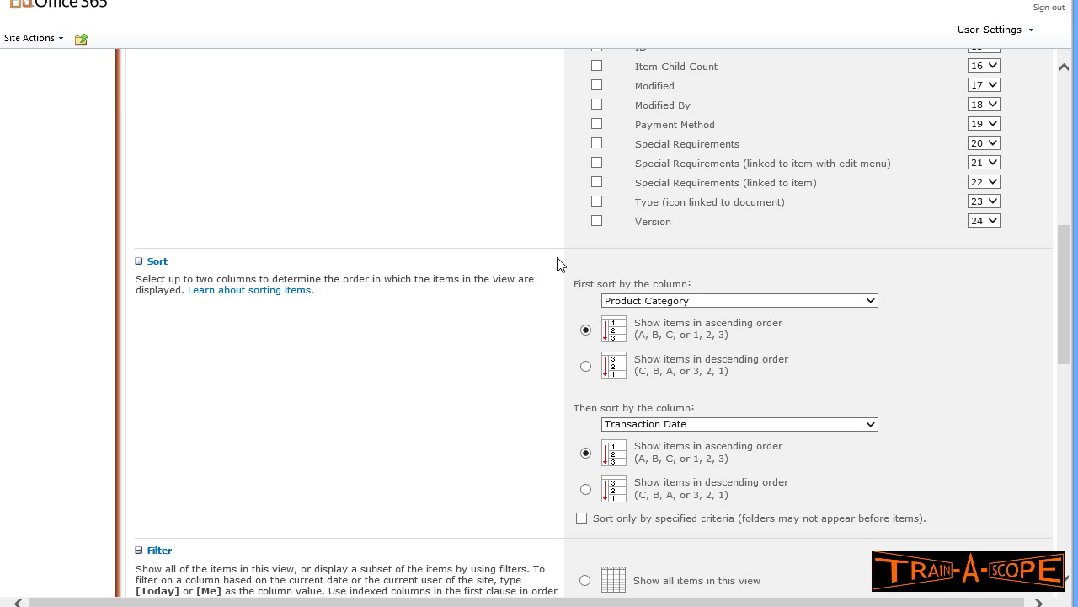
{"action": "scroll", "coordinate": [557, 265], "scroll_direction": "down", "scroll_amount": 7}
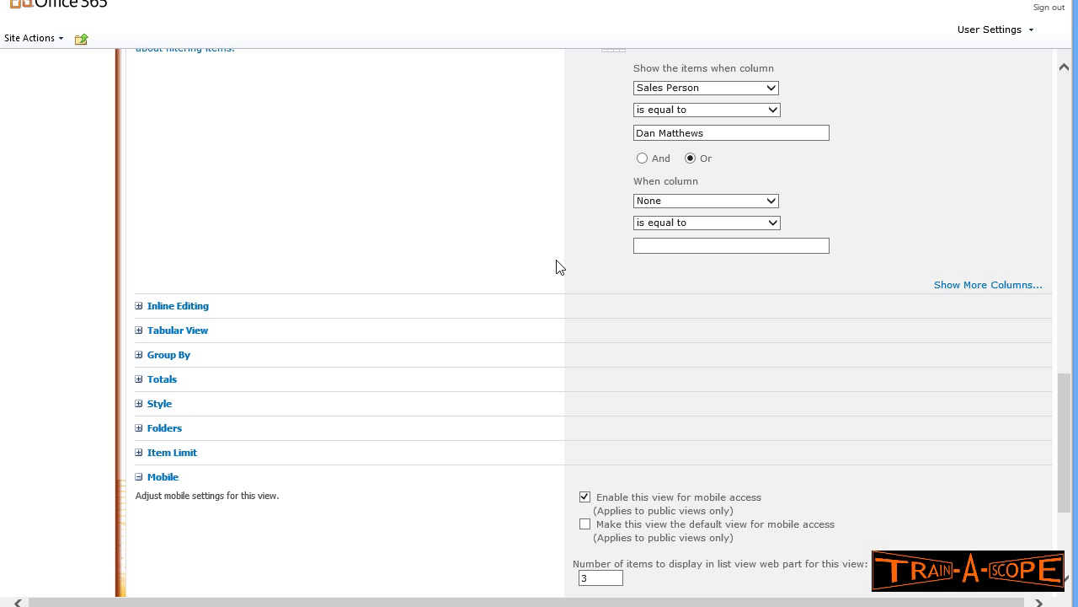
{"action": "left_click", "coordinate": [139, 404]}
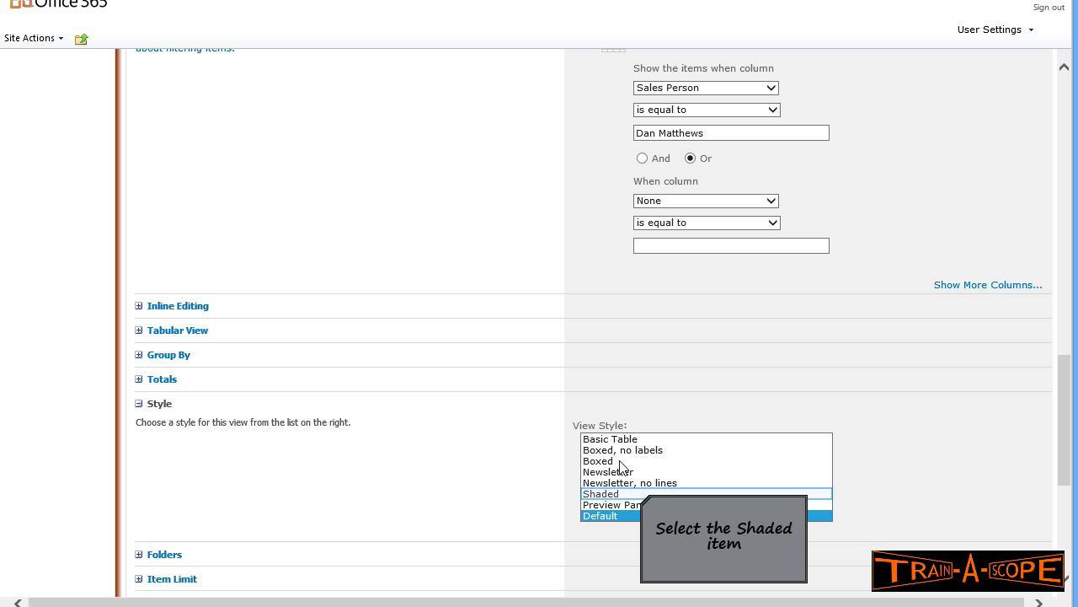
{"action": "left_click", "coordinate": [642, 494]}
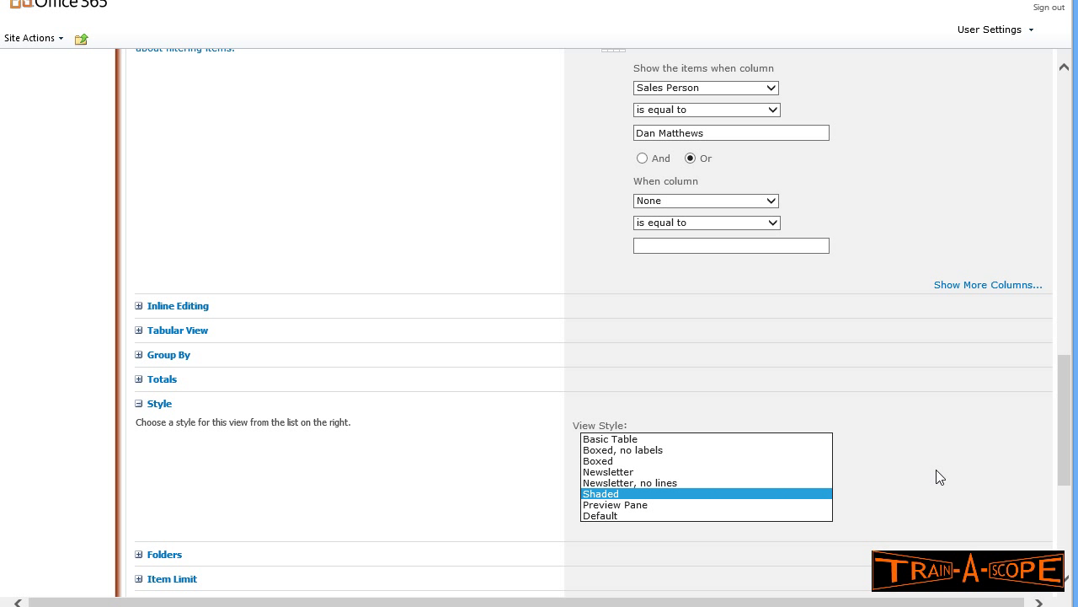
{"action": "left_click_drag", "start_coordinate": [1068, 383], "coordinate": [1068, 431]}
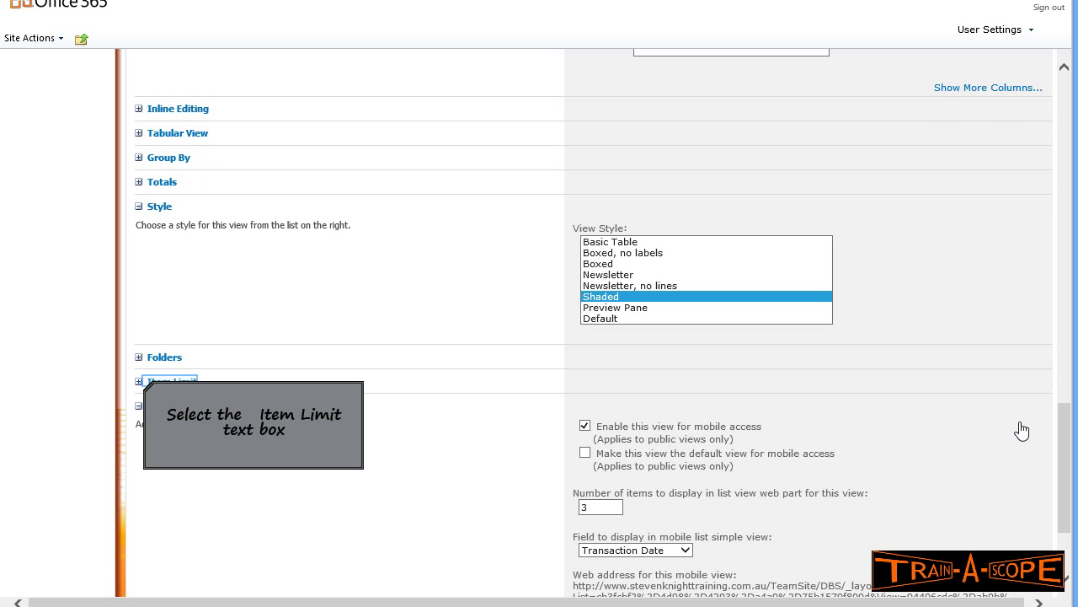
- Change the item limit from 30 to 25 items and save the view
{"action": "left_click", "coordinate": [144, 383]}
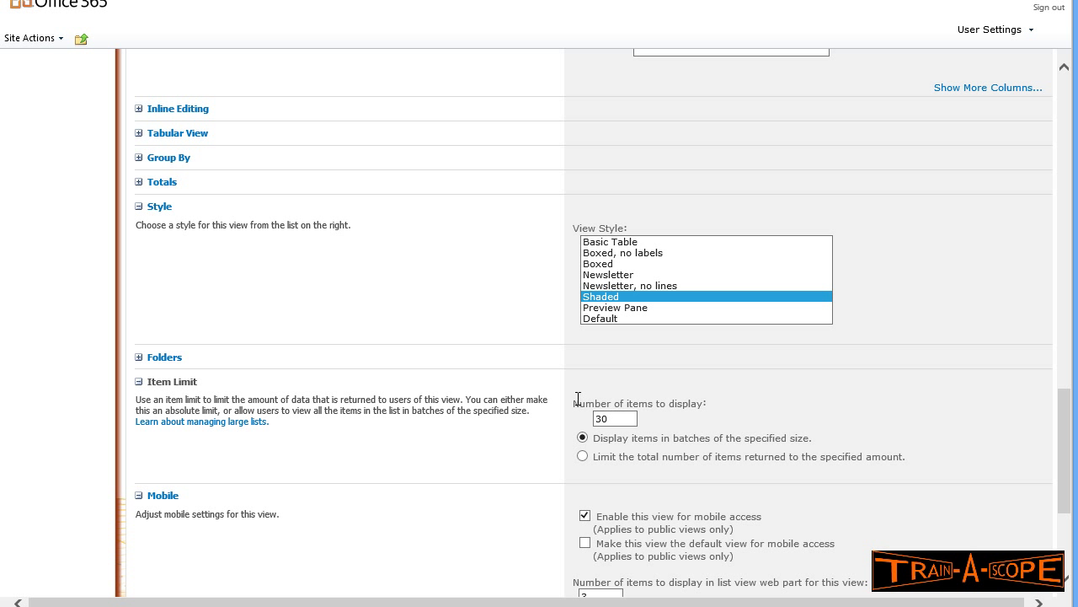
{"action": "double_click", "coordinate": [619, 418]}
{"action": "type", "text": "25"}
{"action": "left_click_drag", "start_coordinate": [1066, 418], "coordinate": [1068, 490]}
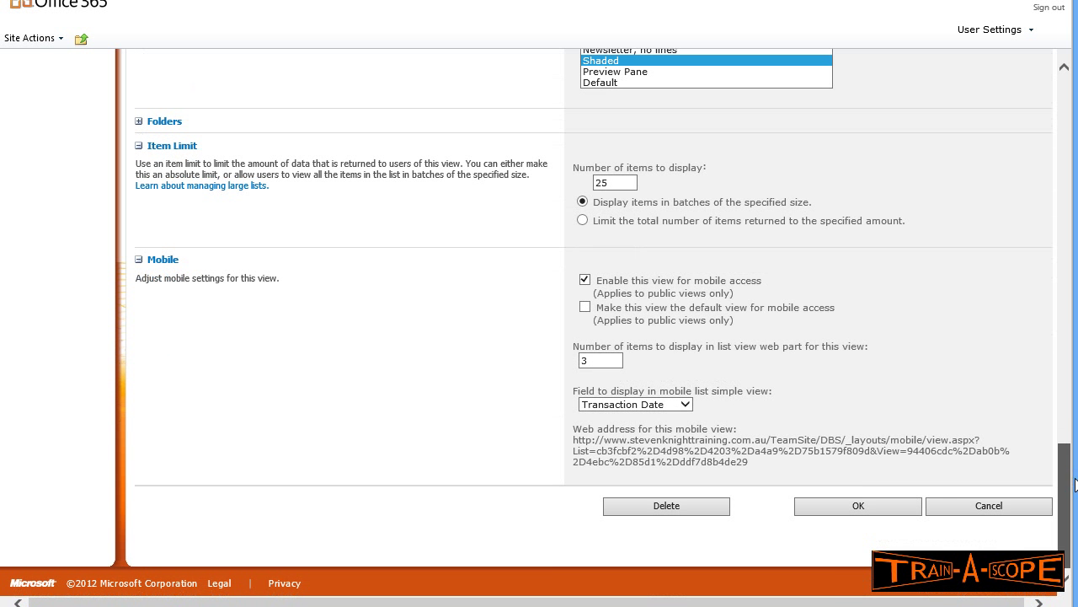
{"action": "left_click", "coordinate": [853, 506]}
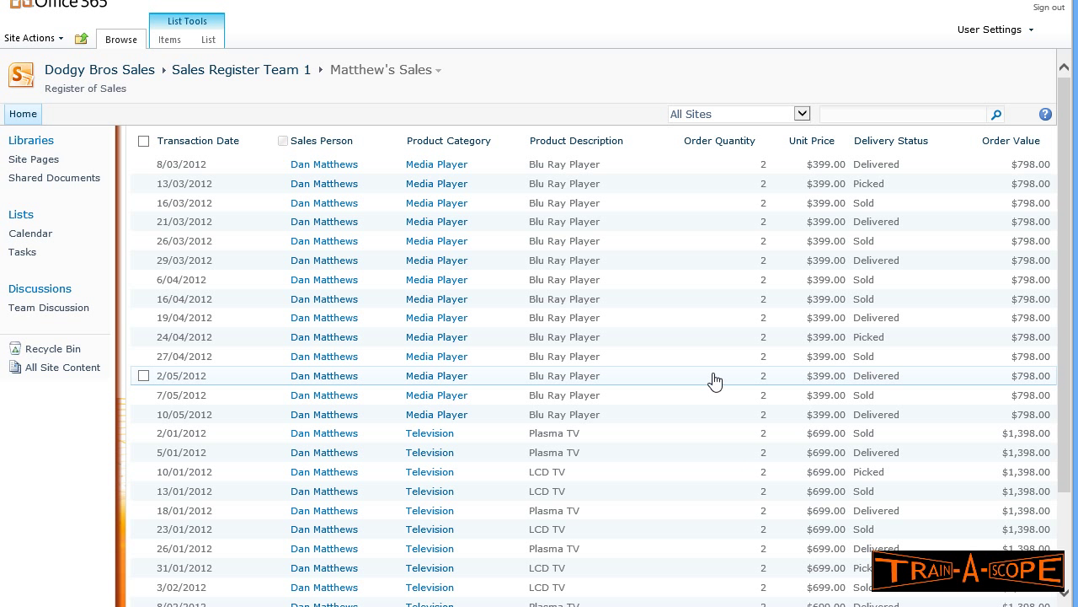
{"action": "scroll", "coordinate": [715, 381], "scroll_direction": "down", "scroll_amount": 3}
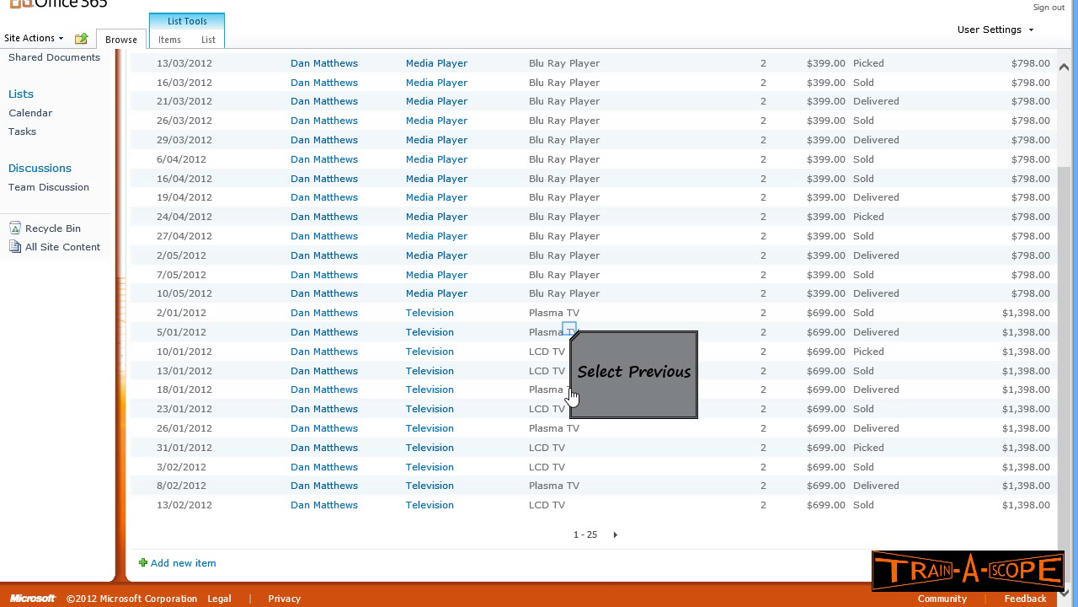
{"action": "scroll", "coordinate": [570, 336], "scroll_direction": "up", "scroll_amount": 3}
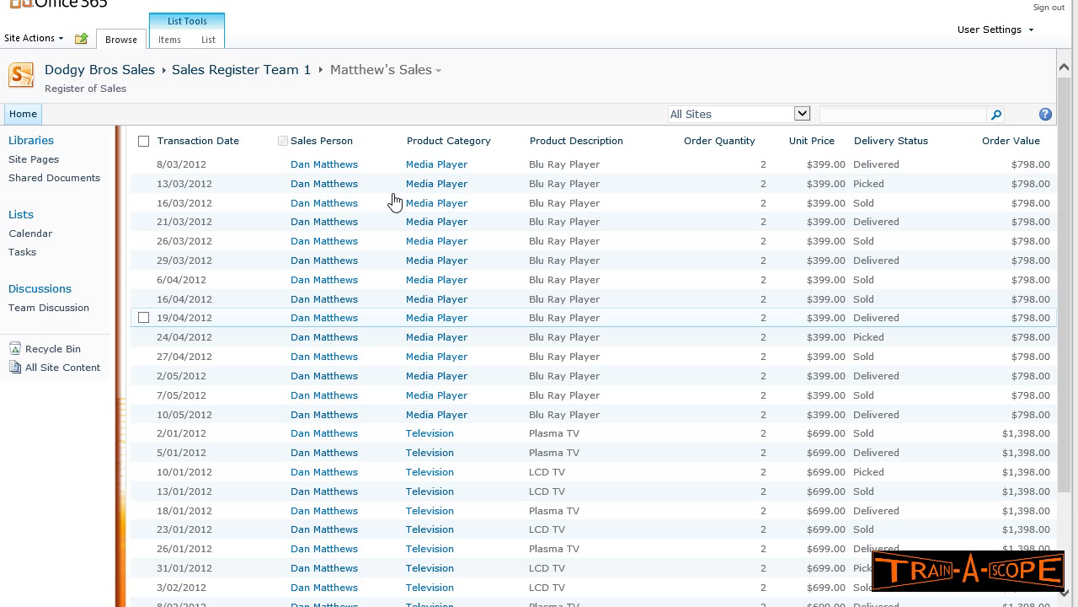
- Switch back to the All Items view and open Create View for another view
{"action": "left_click", "coordinate": [433, 72]}
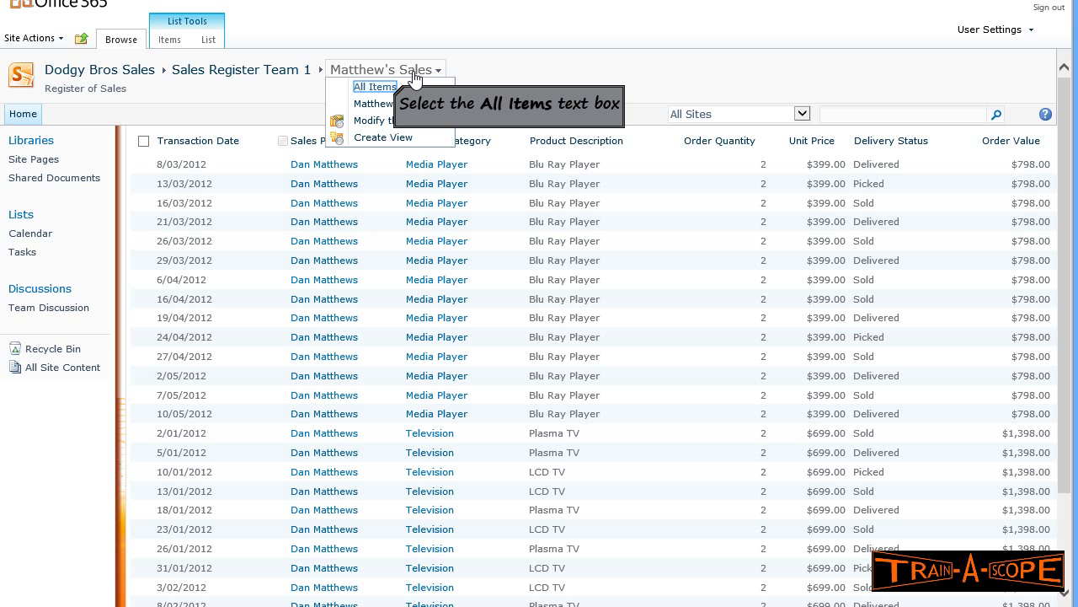
{"action": "left_click", "coordinate": [375, 87]}
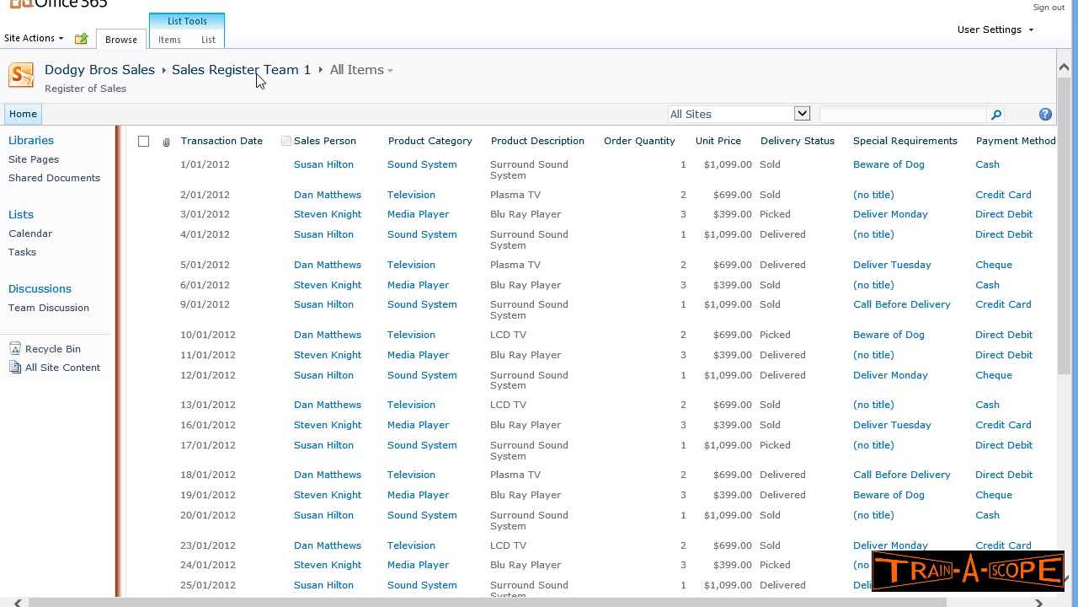
{"action": "left_click", "coordinate": [208, 42]}
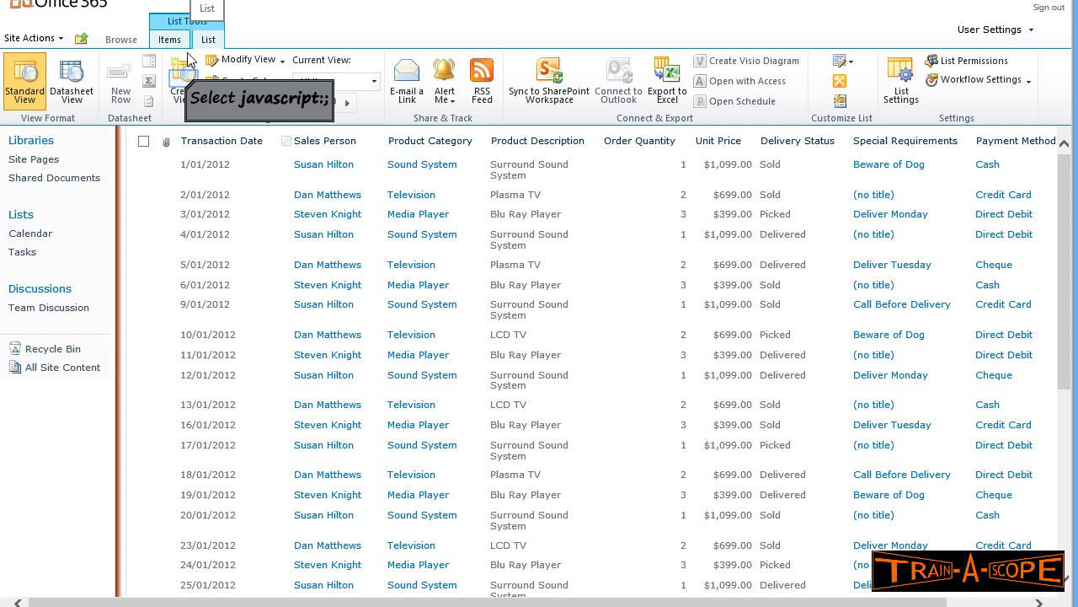
{"action": "left_click", "coordinate": [184, 84]}
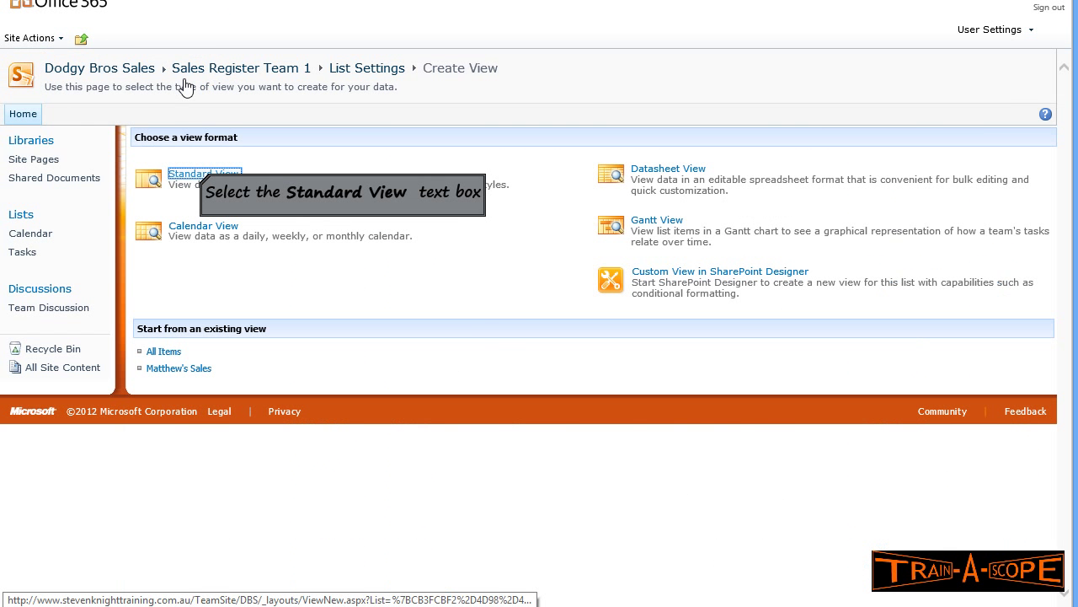
- Start a Standard View 'Order Summary by Category', unchecking Attachments, Delivery Status and Special Requirements
{"action": "left_click", "coordinate": [200, 177]}
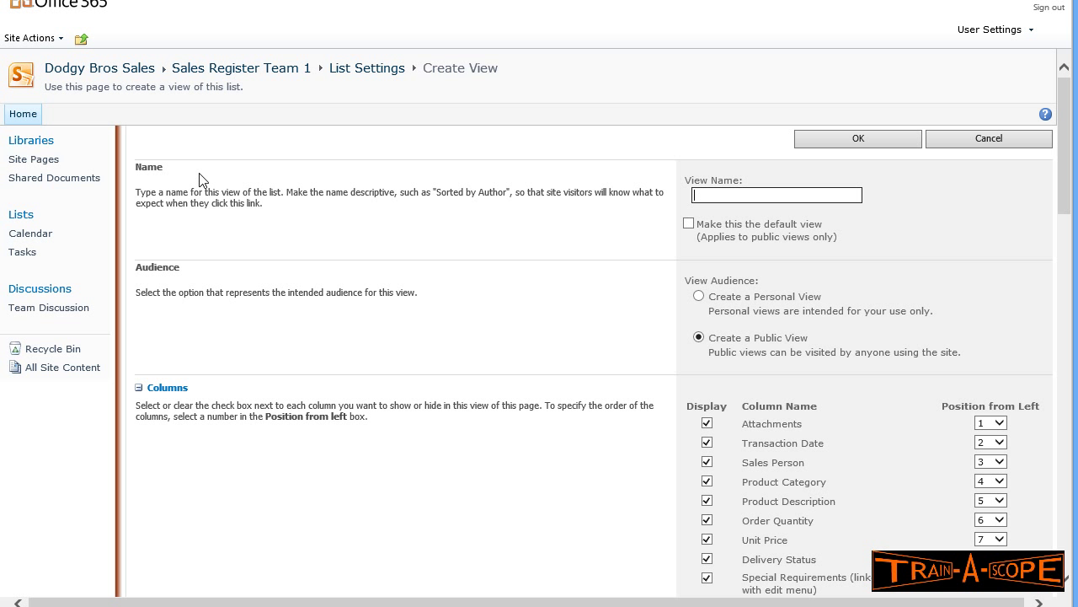
{"action": "type", "text": "Order Summary by Category"}
{"action": "scroll", "coordinate": [745, 291], "scroll_direction": "down", "scroll_amount": 5}
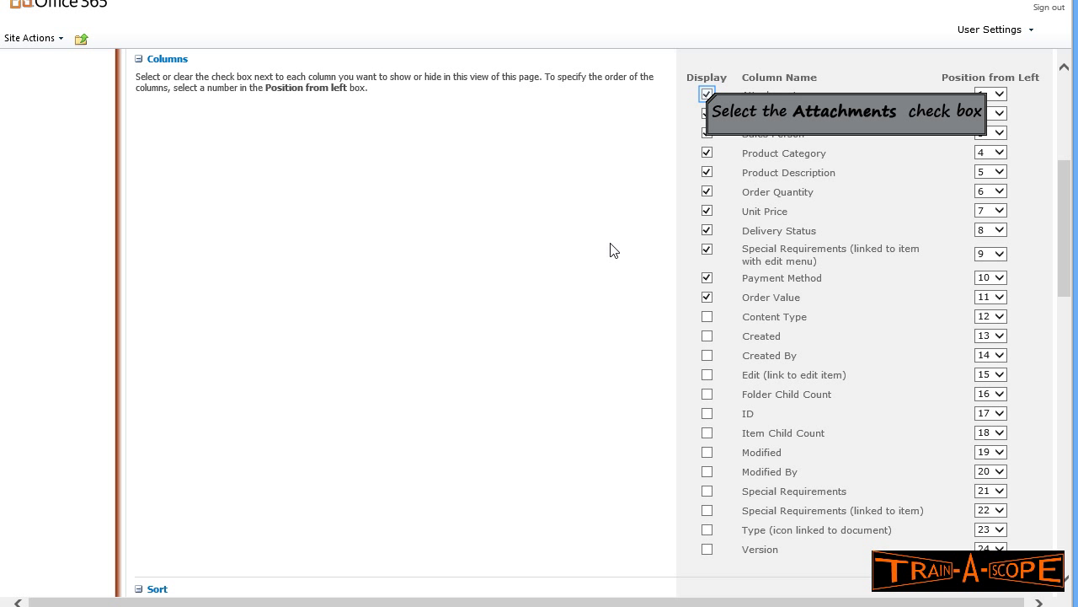
{"action": "left_click", "coordinate": [707, 94]}
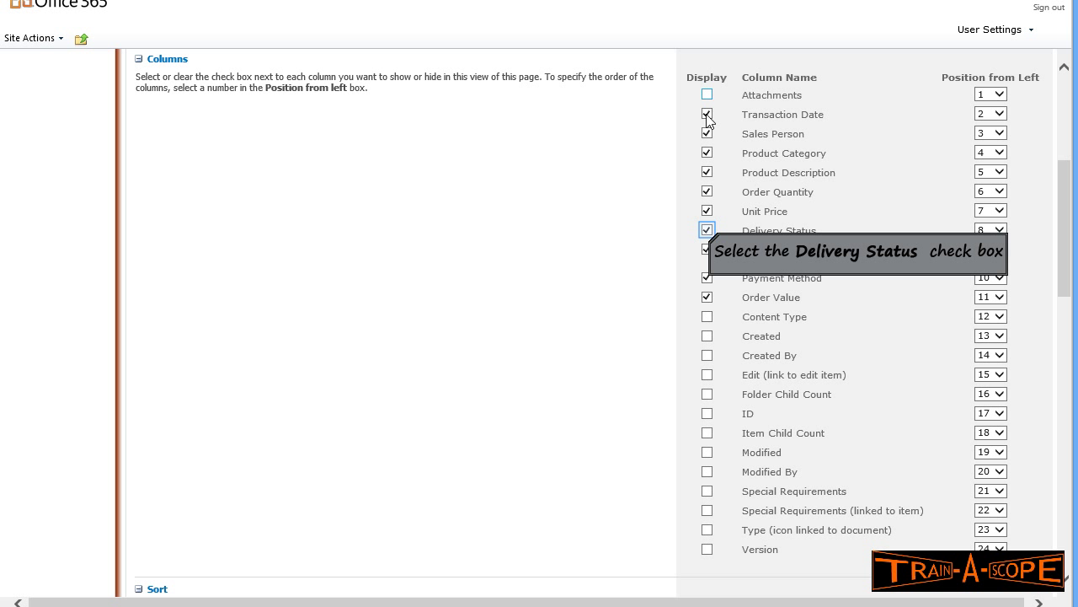
{"action": "left_click", "coordinate": [707, 230]}
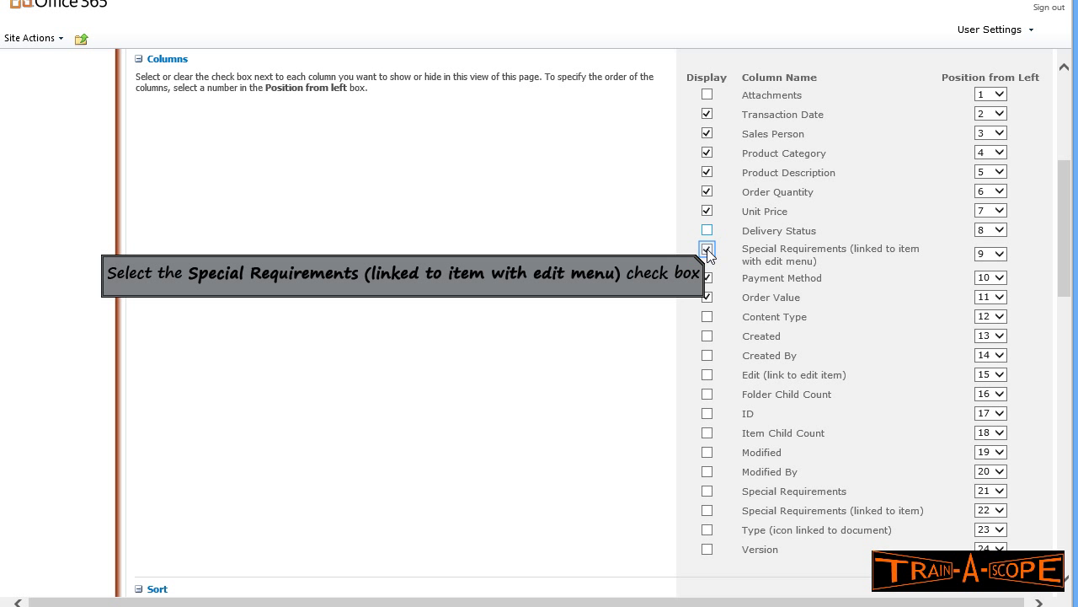
{"action": "left_click", "coordinate": [707, 251]}
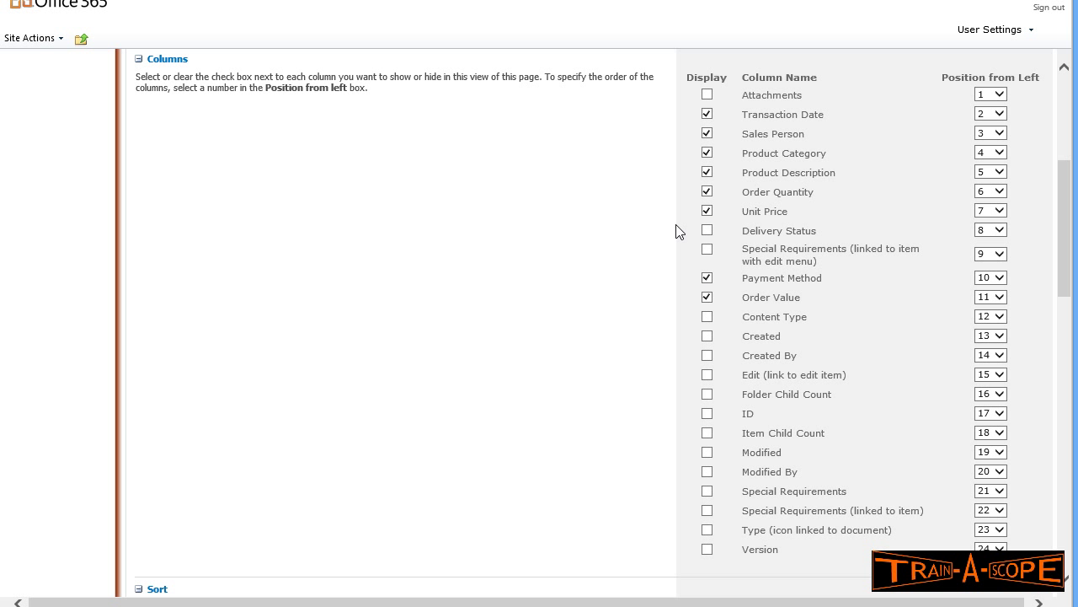
{"action": "scroll", "coordinate": [676, 215], "scroll_direction": "down", "scroll_amount": 2}
{"action": "scroll", "coordinate": [675, 192], "scroll_direction": "up", "scroll_amount": 1}
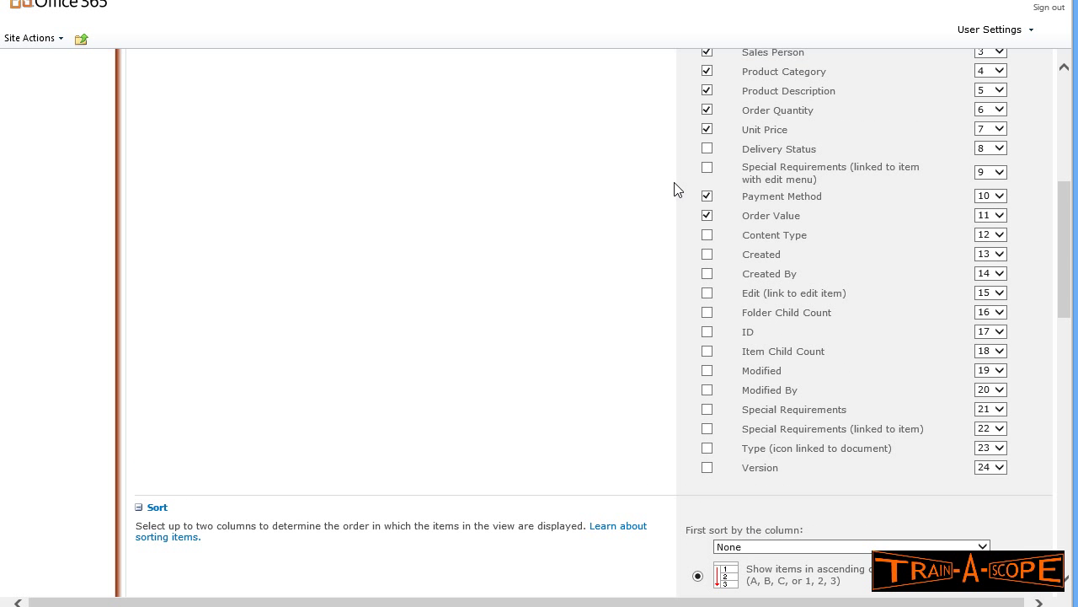
{"action": "scroll", "coordinate": [674, 194], "scroll_direction": "down", "scroll_amount": 4}
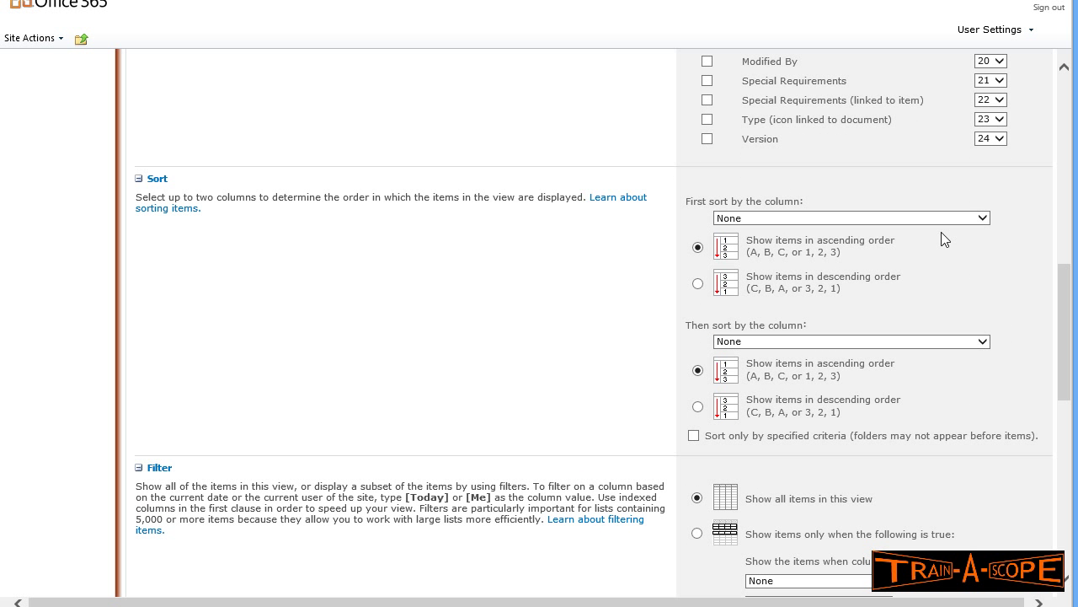
{"action": "left_click", "coordinate": [982, 218]}
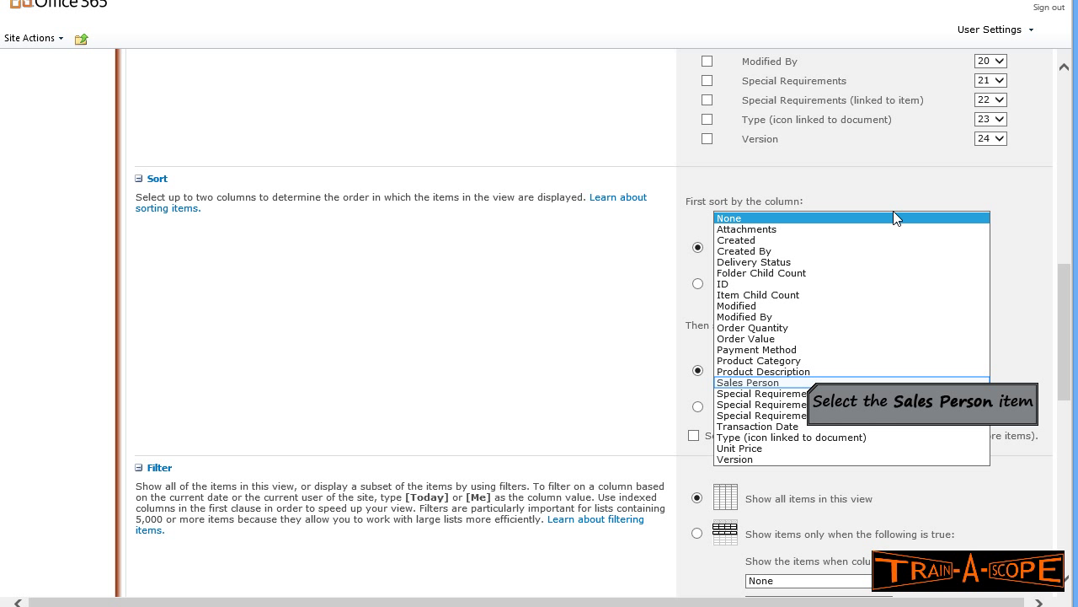
{"action": "left_click", "coordinate": [806, 384]}
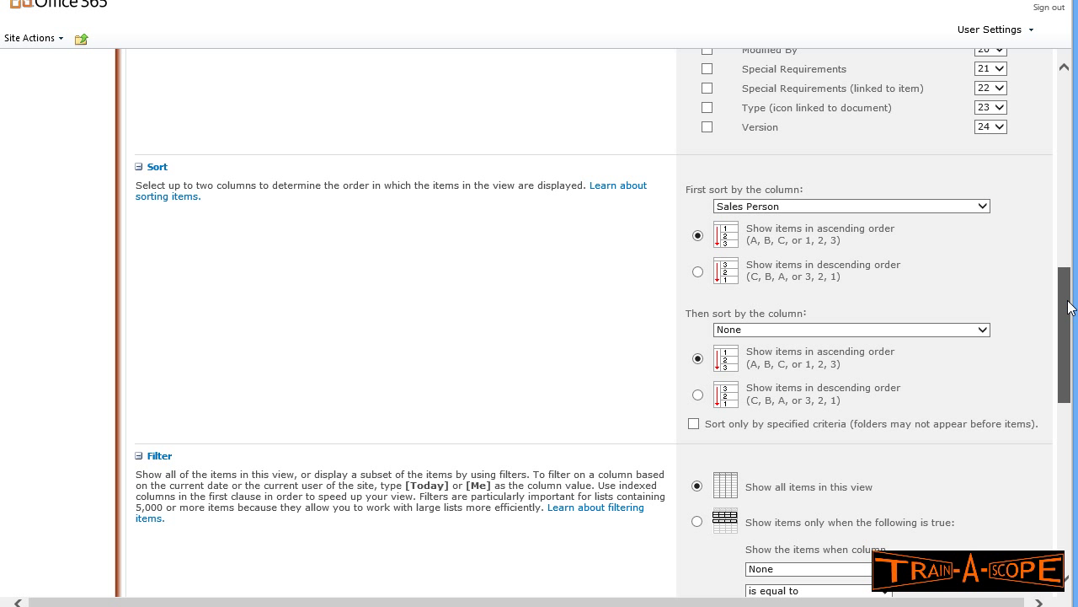
{"action": "left_click_drag", "start_coordinate": [1070, 304], "coordinate": [1068, 444]}
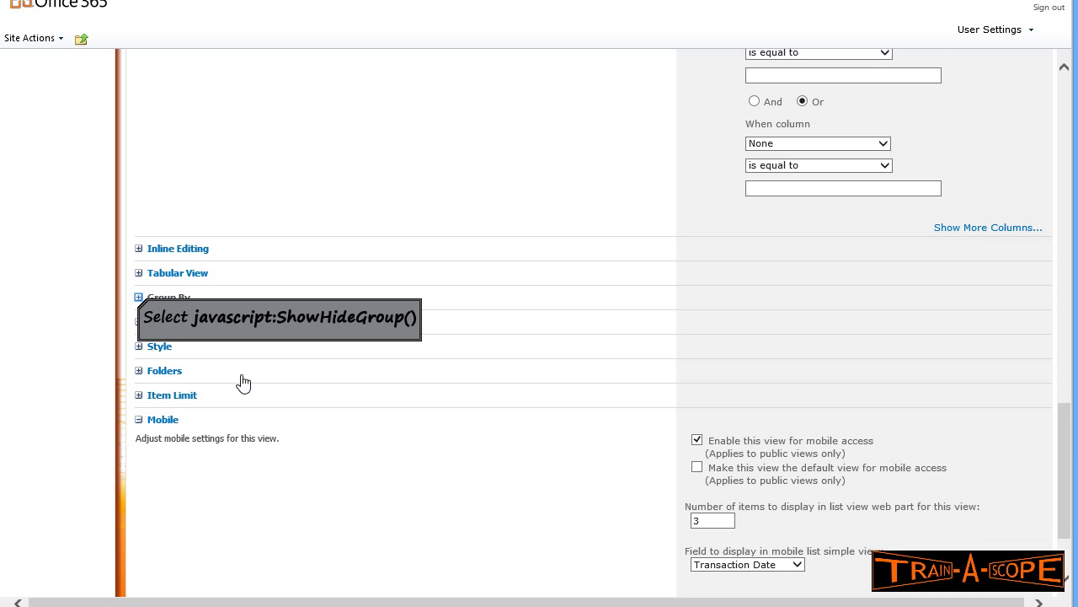
- Group the view's items by Product Category in ascending order, with groups collapsed by default
{"action": "left_click", "coordinate": [139, 297]}
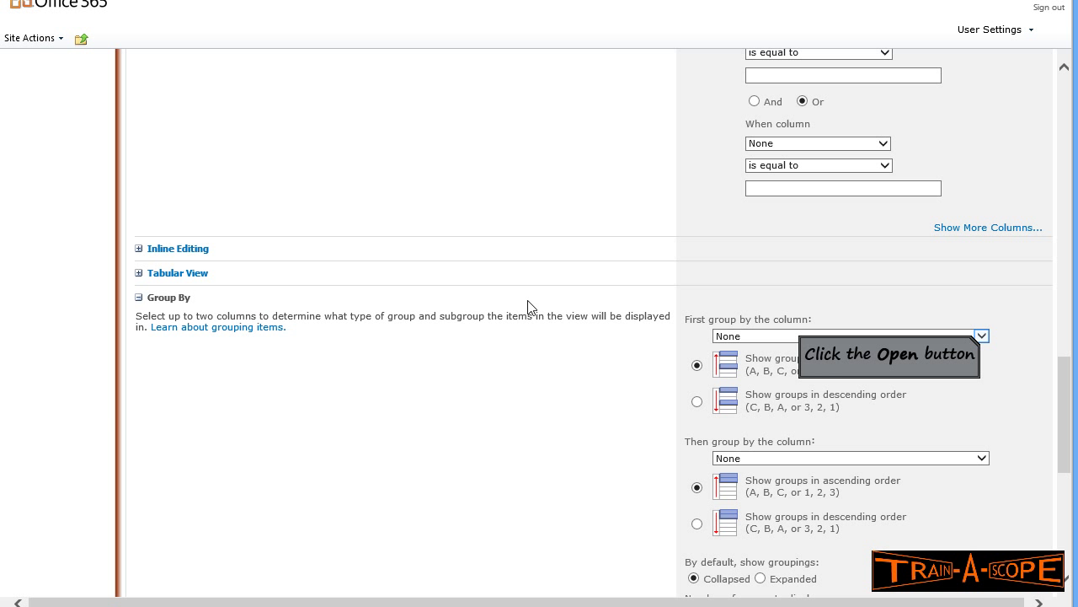
{"action": "left_click", "coordinate": [982, 336]}
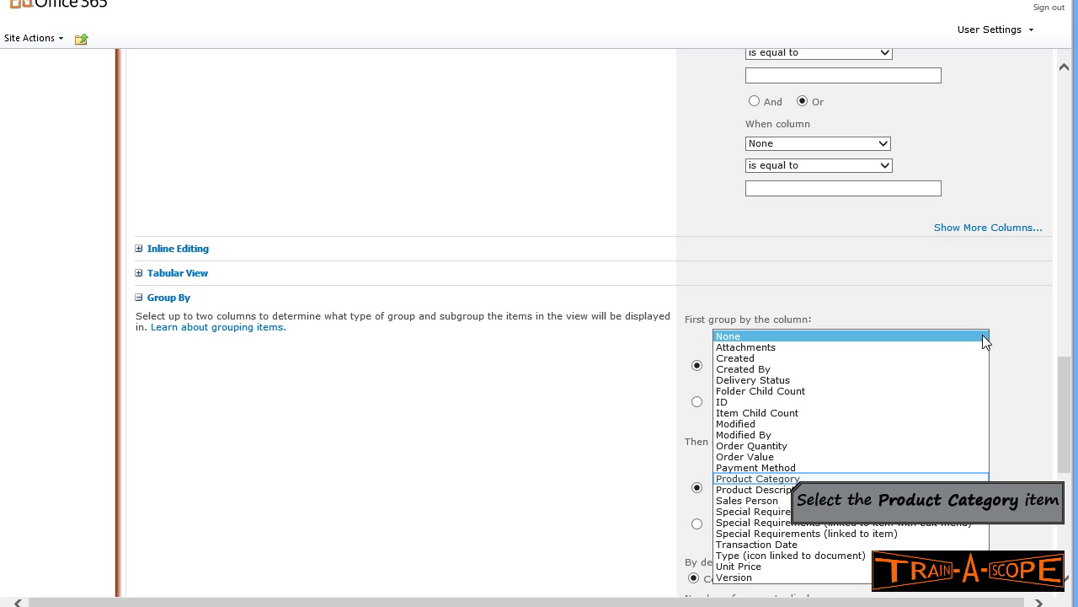
{"action": "left_click", "coordinate": [791, 479]}
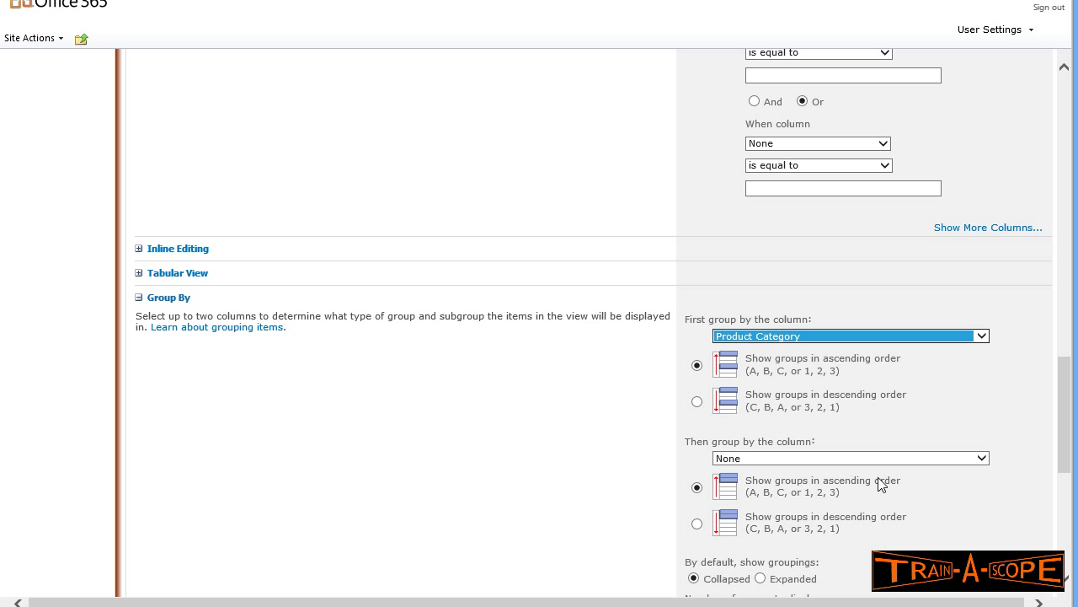
{"action": "scroll", "coordinate": [1062, 420], "scroll_direction": "down", "scroll_amount": 3}
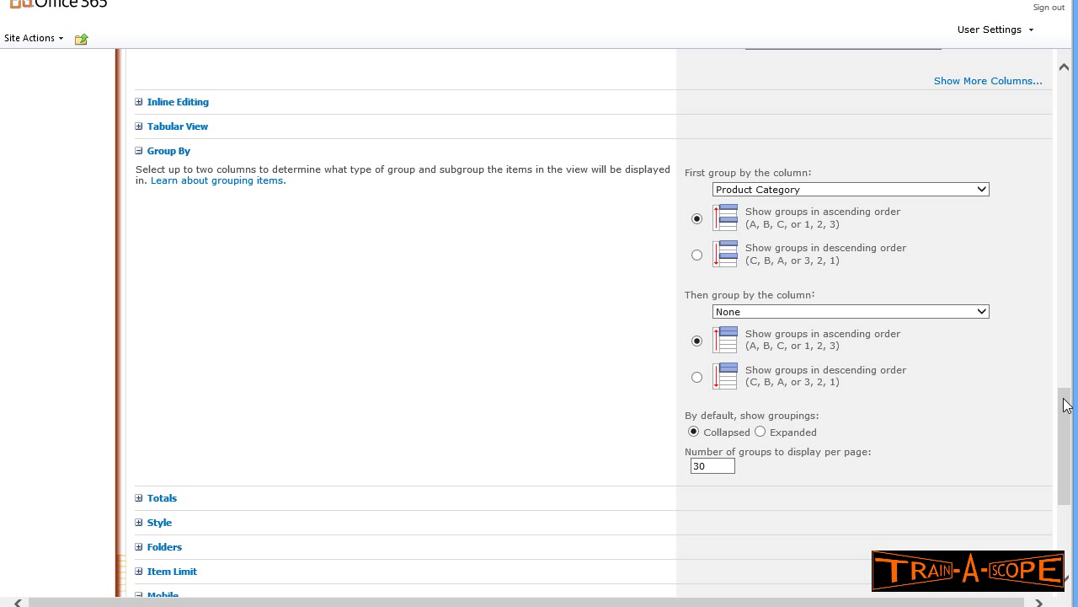
{"action": "scroll", "coordinate": [1067, 405], "scroll_direction": "down", "scroll_amount": 1}
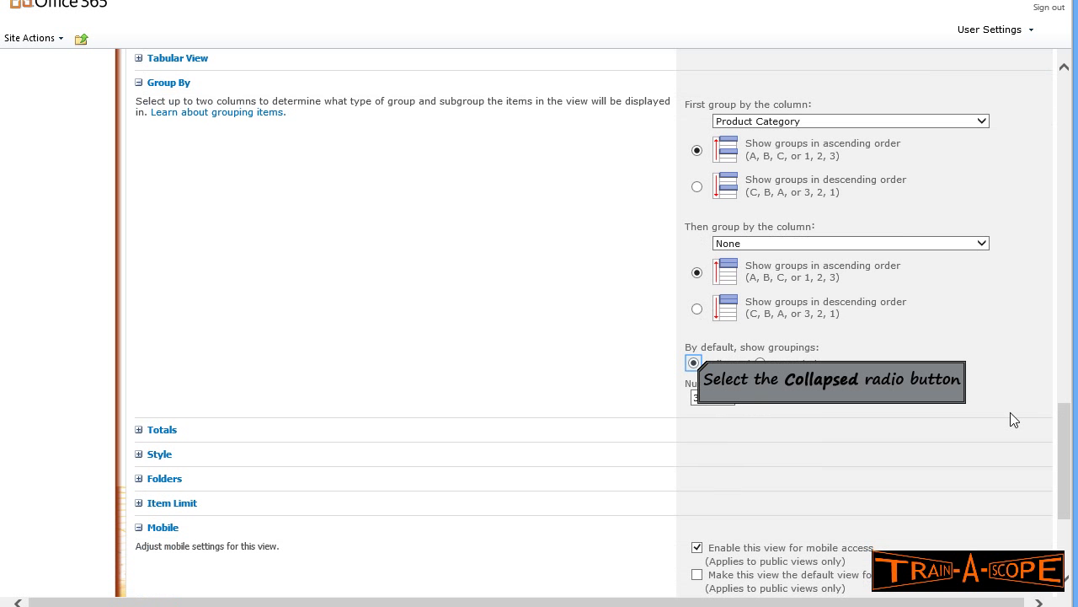
{"action": "left_click", "coordinate": [695, 363]}
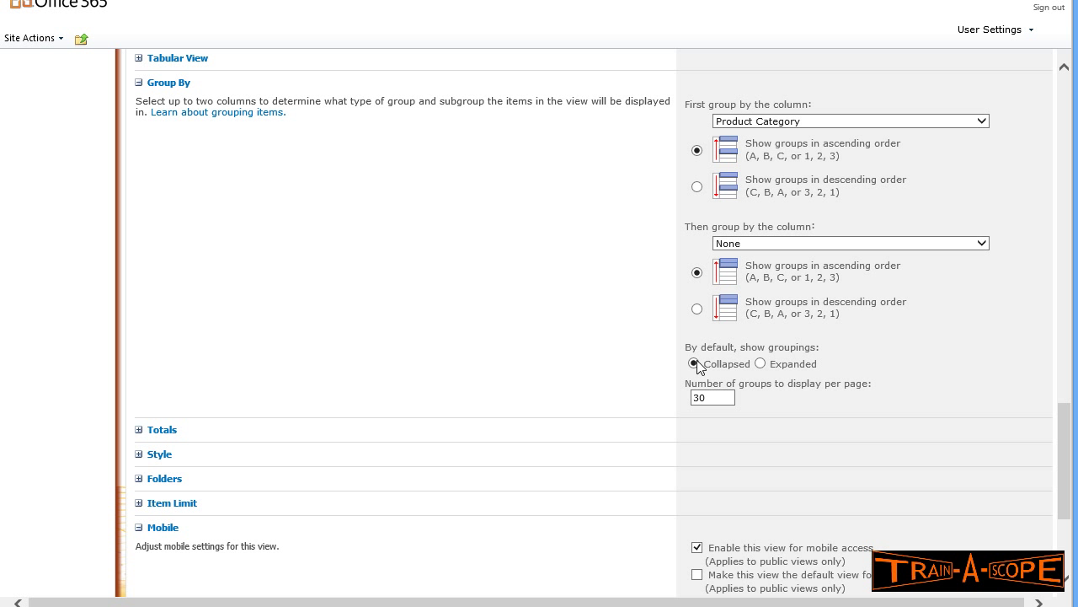
- Set the view totals to Count for Order Quantity and Average for Unit Price
{"action": "scroll", "coordinate": [709, 376], "scroll_direction": "down", "scroll_amount": 4}
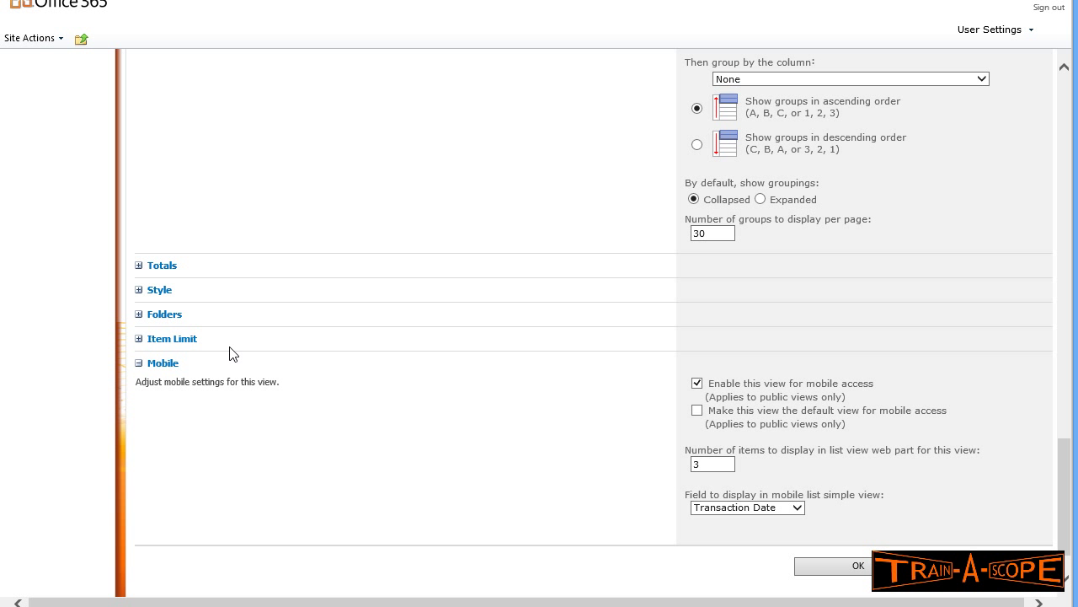
{"action": "left_click", "coordinate": [145, 266]}
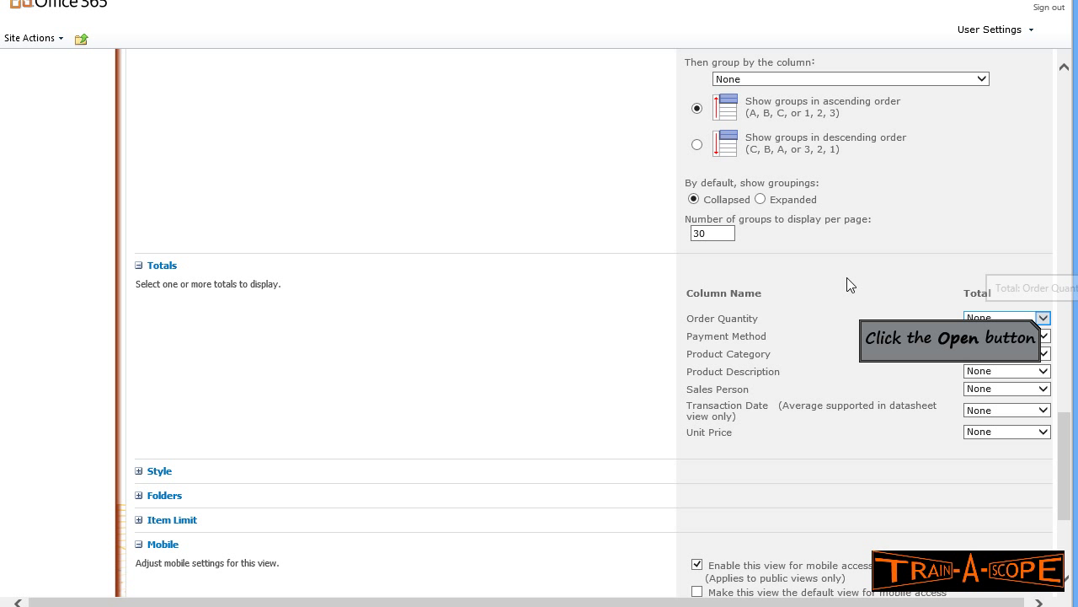
{"action": "left_click", "coordinate": [1044, 320]}
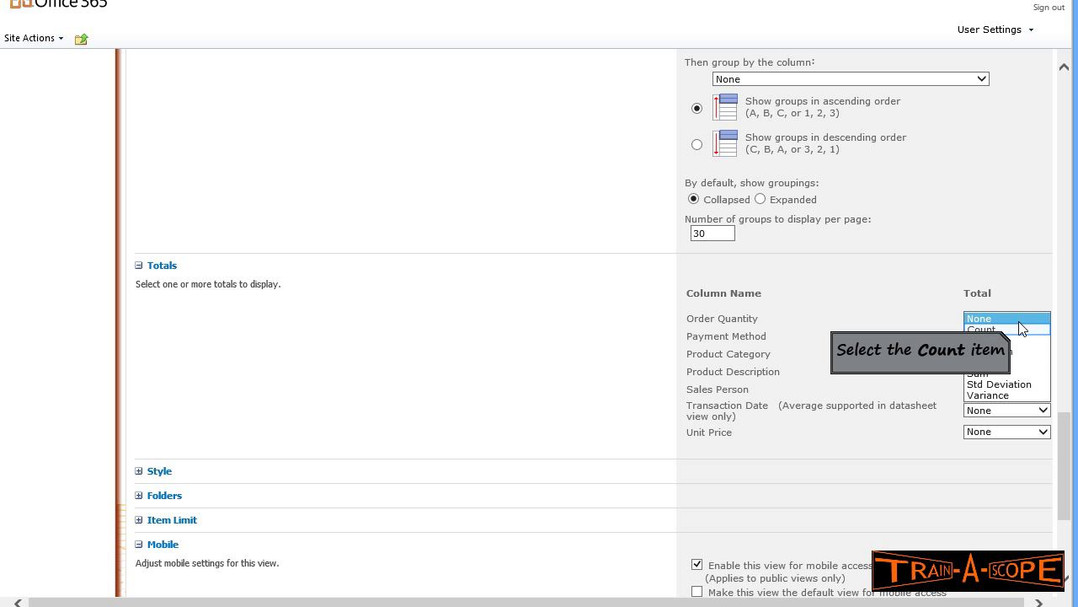
{"action": "left_click", "coordinate": [1015, 329]}
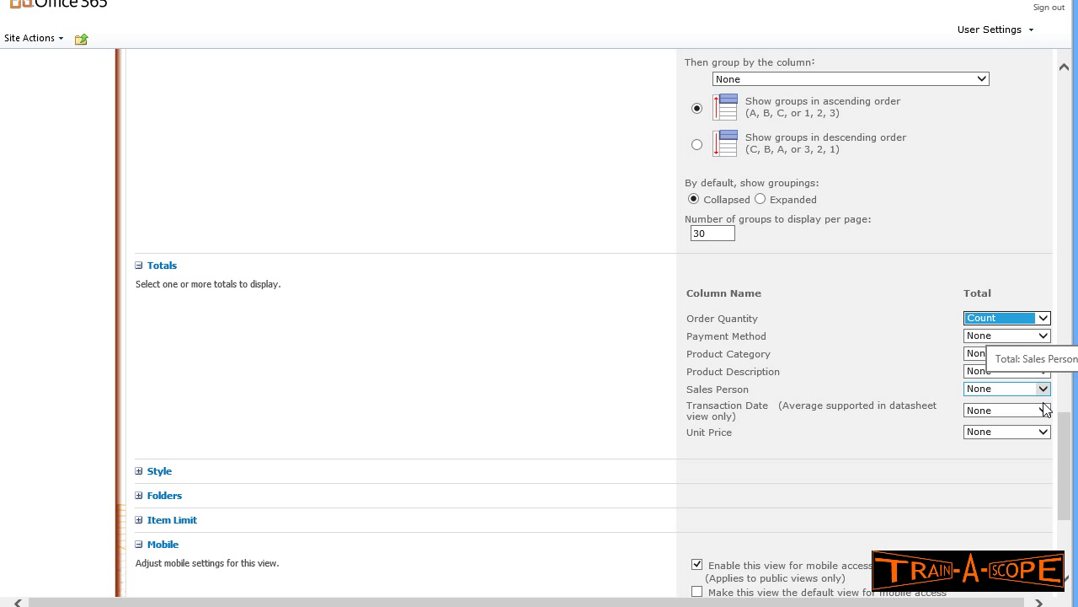
{"action": "left_click", "coordinate": [1045, 433]}
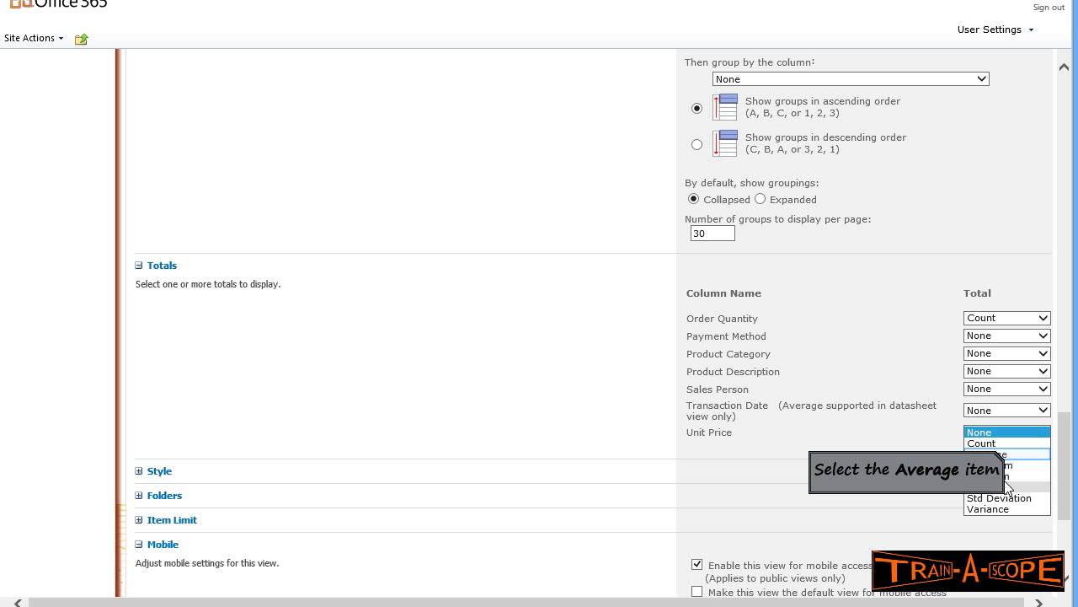
{"action": "left_click", "coordinate": [1009, 455]}
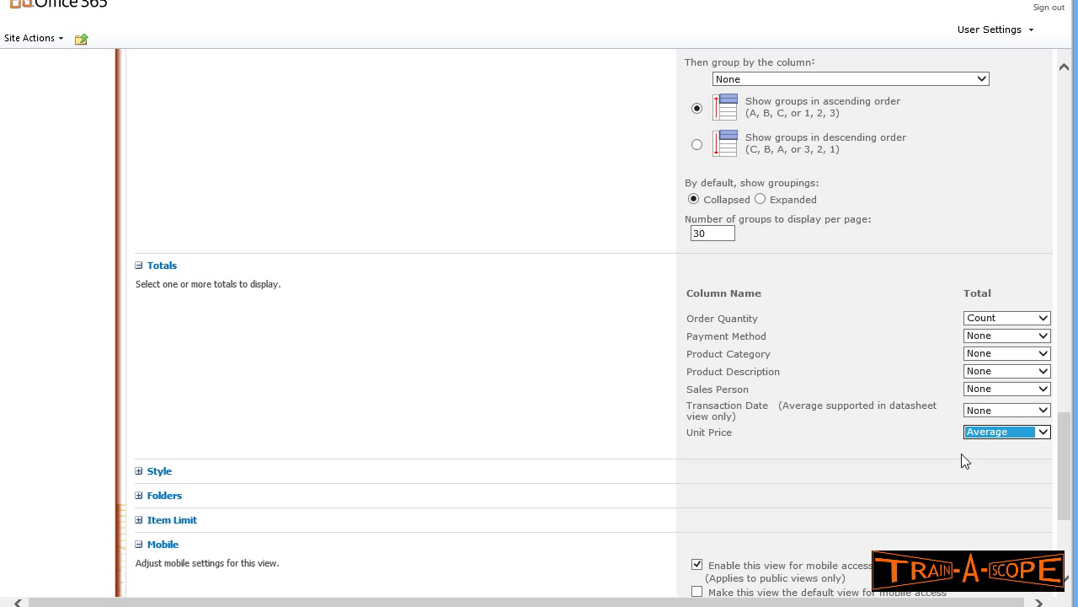
- Apply the Shaded view style and save the Order Summary by Category view
{"action": "scroll", "coordinate": [952, 459], "scroll_direction": "down", "scroll_amount": 3}
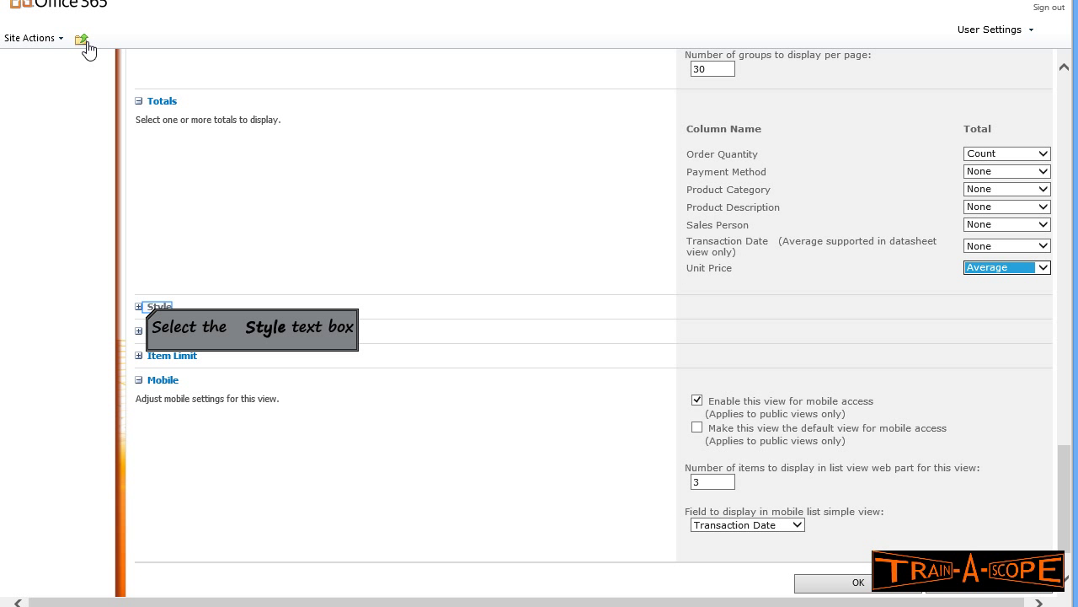
{"action": "left_click", "coordinate": [147, 308]}
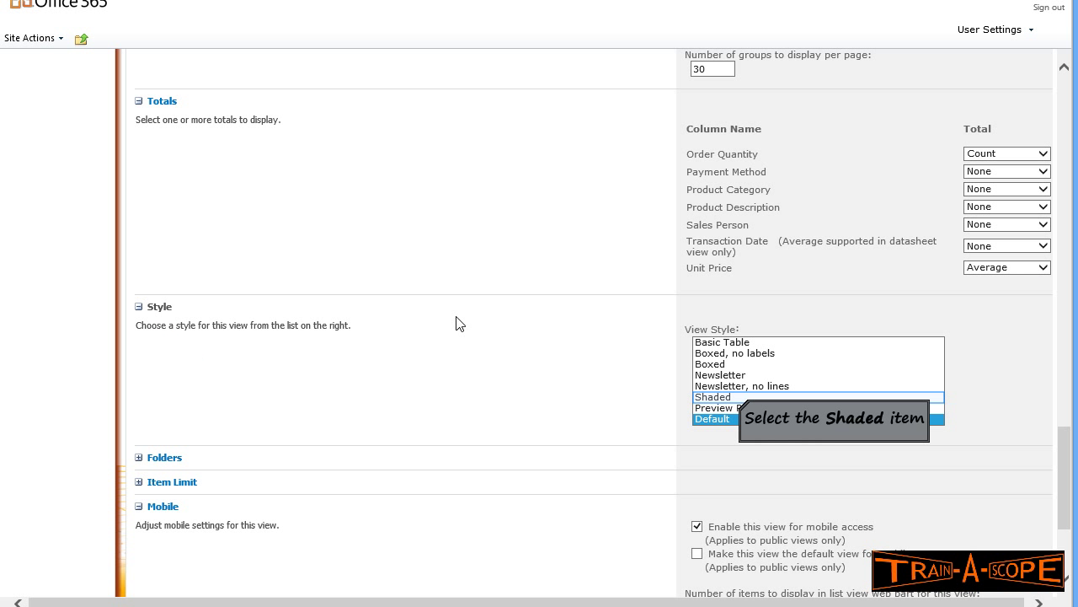
{"action": "left_click", "coordinate": [740, 397]}
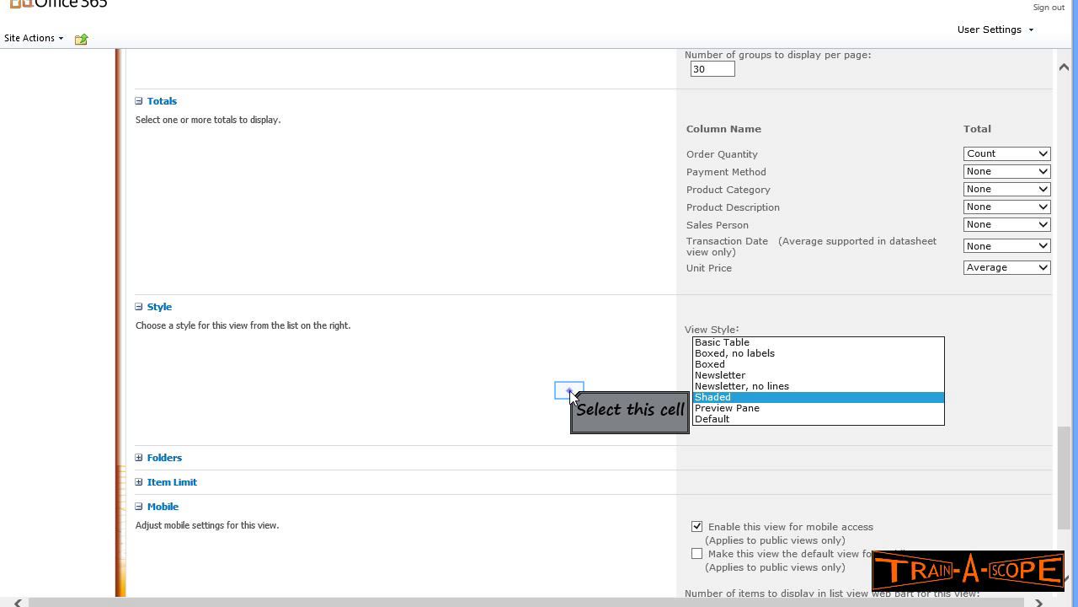
{"action": "scroll", "coordinate": [564, 388], "scroll_direction": "down", "scroll_amount": 4}
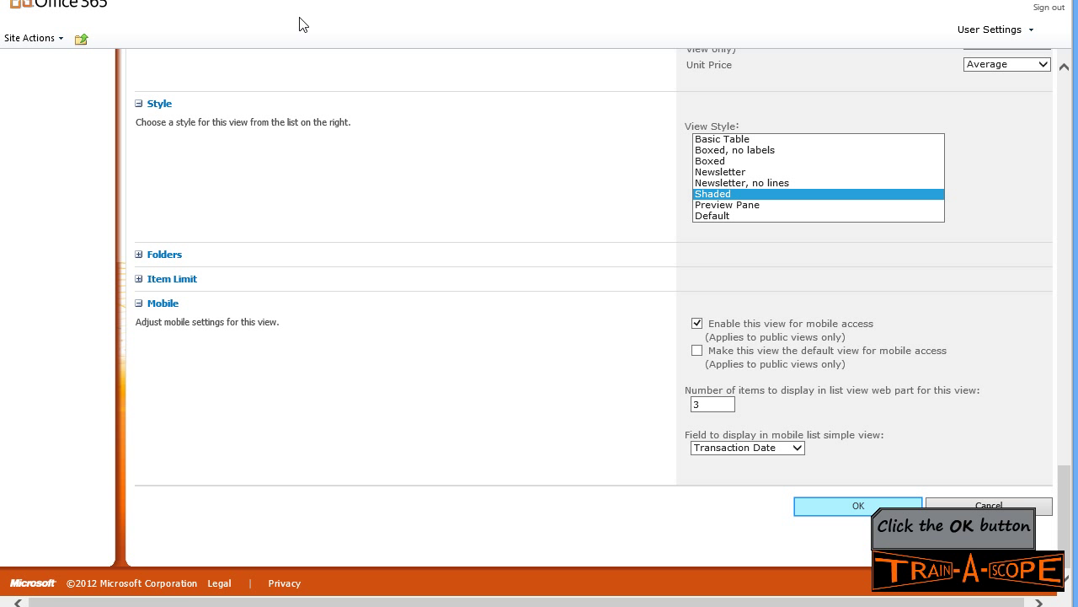
{"action": "left_click", "coordinate": [872, 513]}
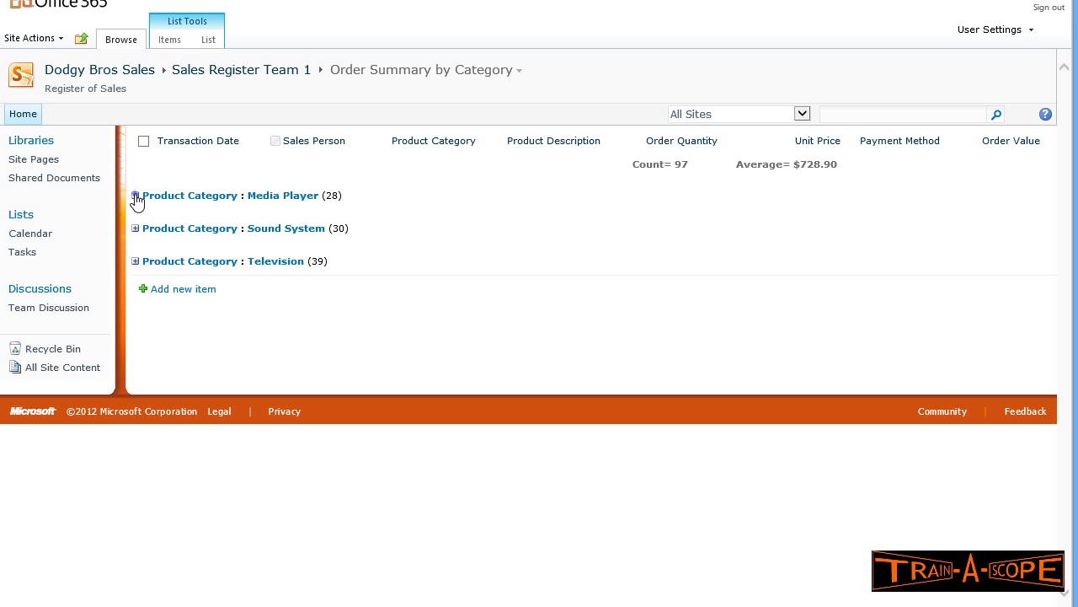
- Expand and re-collapse the Media Player and Television groups to check their totals
{"action": "left_click", "coordinate": [135, 196]}
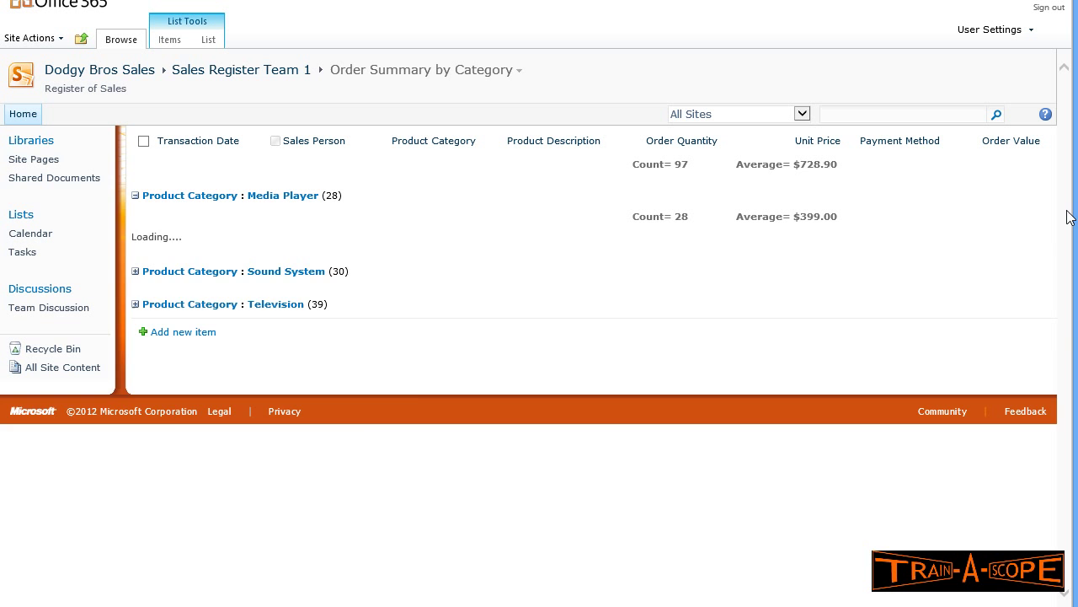
{"action": "left_click_drag", "start_coordinate": [1067, 212], "coordinate": [1067, 218]}
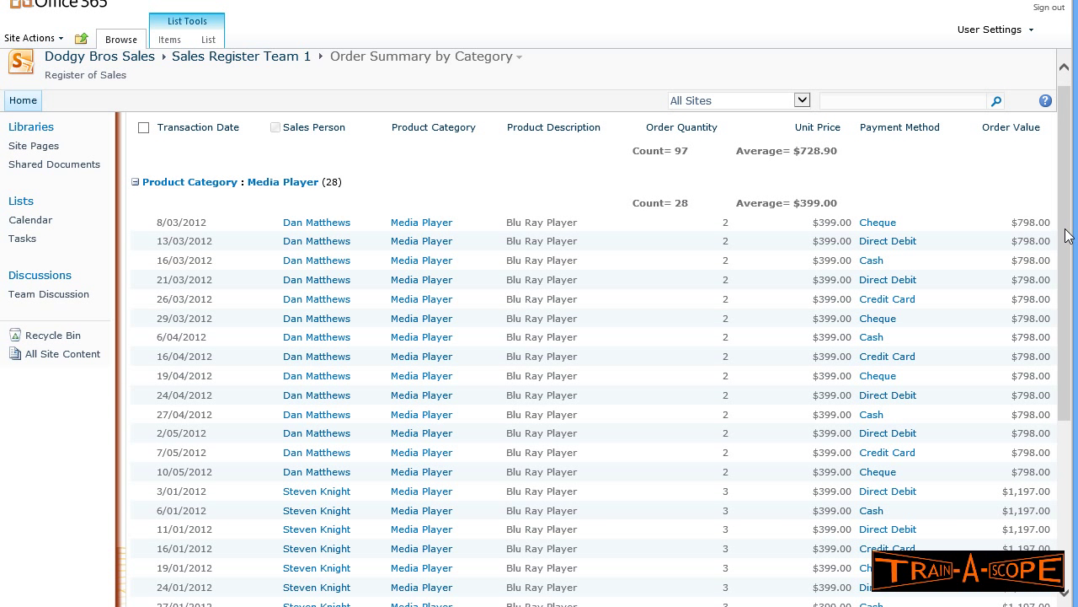
{"action": "mouse_move", "coordinate": [1067, 236]}
{"action": "left_mouse_down"}
{"action": "mouse_move", "coordinate": [1066, 327]}
{"action": "mouse_move", "coordinate": [1067, 240]}
{"action": "left_mouse_up"}
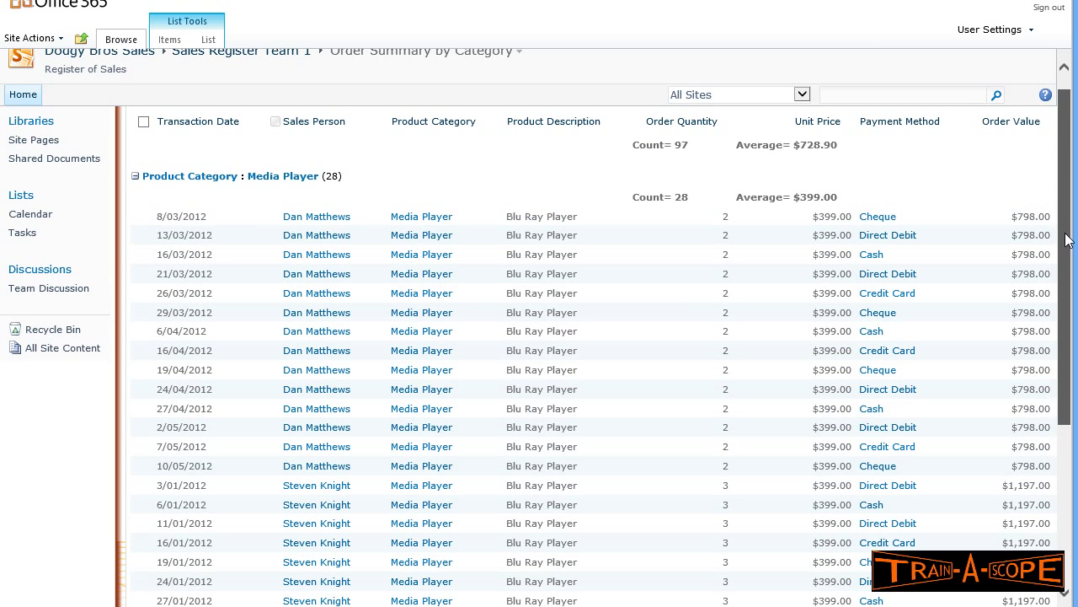
{"action": "left_click", "coordinate": [136, 176]}
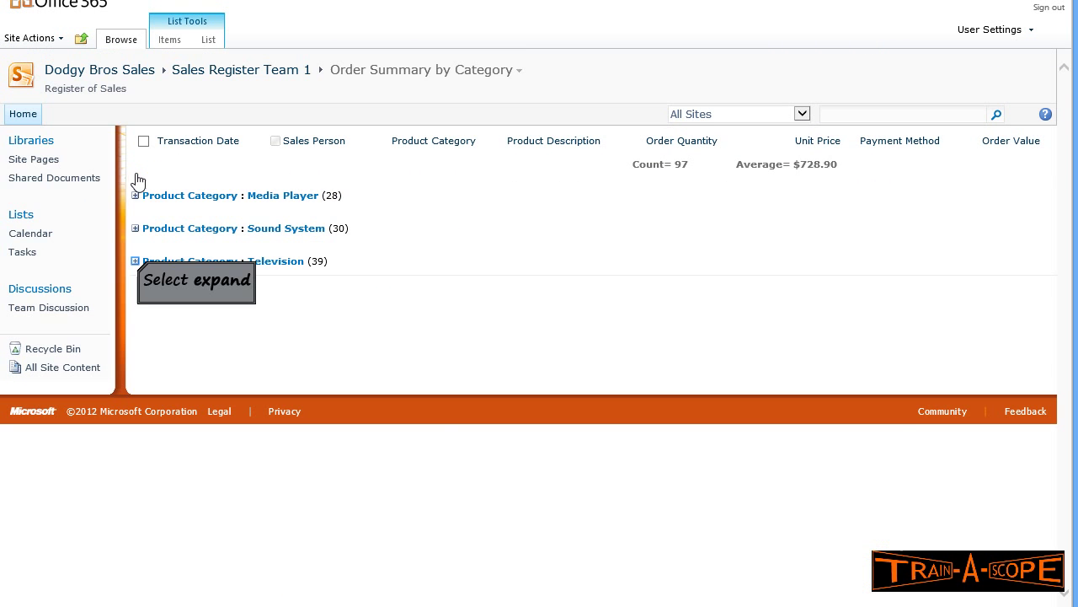
{"action": "left_click", "coordinate": [135, 261]}
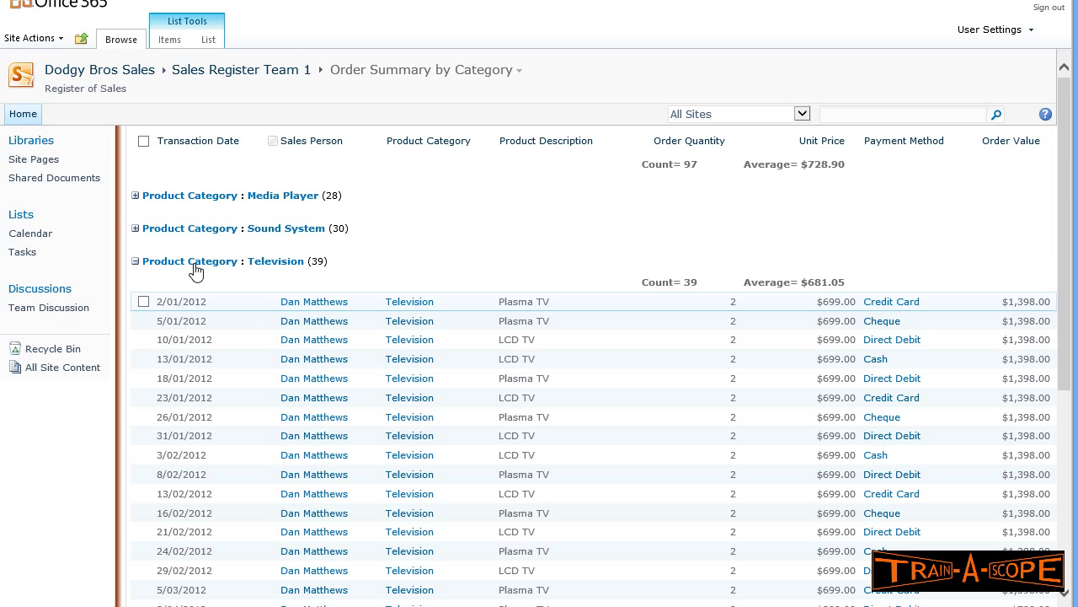
{"action": "scroll", "coordinate": [255, 308], "scroll_direction": "down", "scroll_amount": 3}
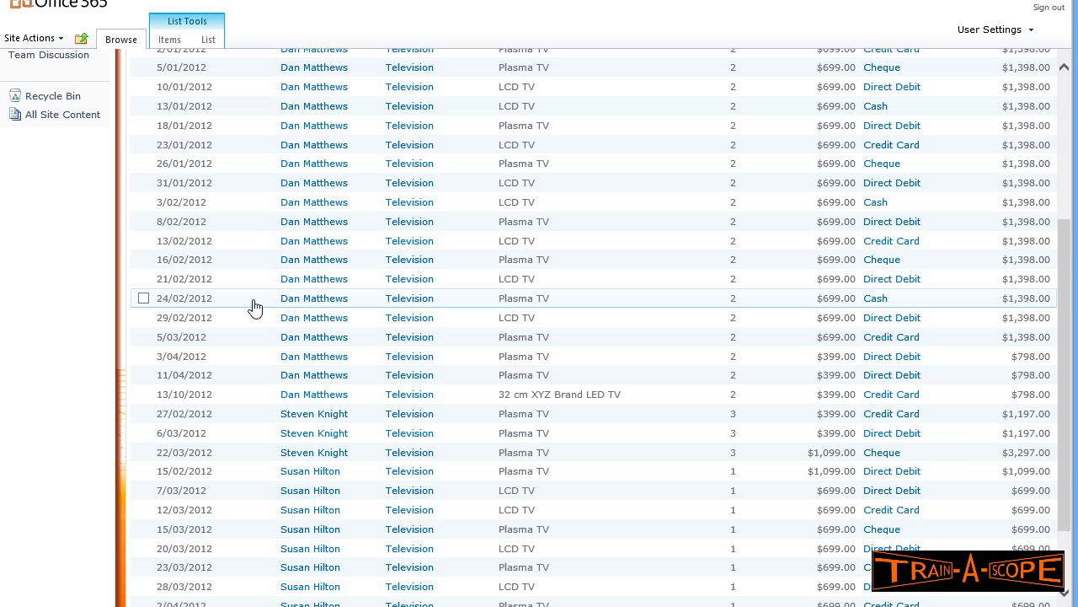
{"action": "scroll", "coordinate": [256, 308], "scroll_direction": "up", "scroll_amount": 3}
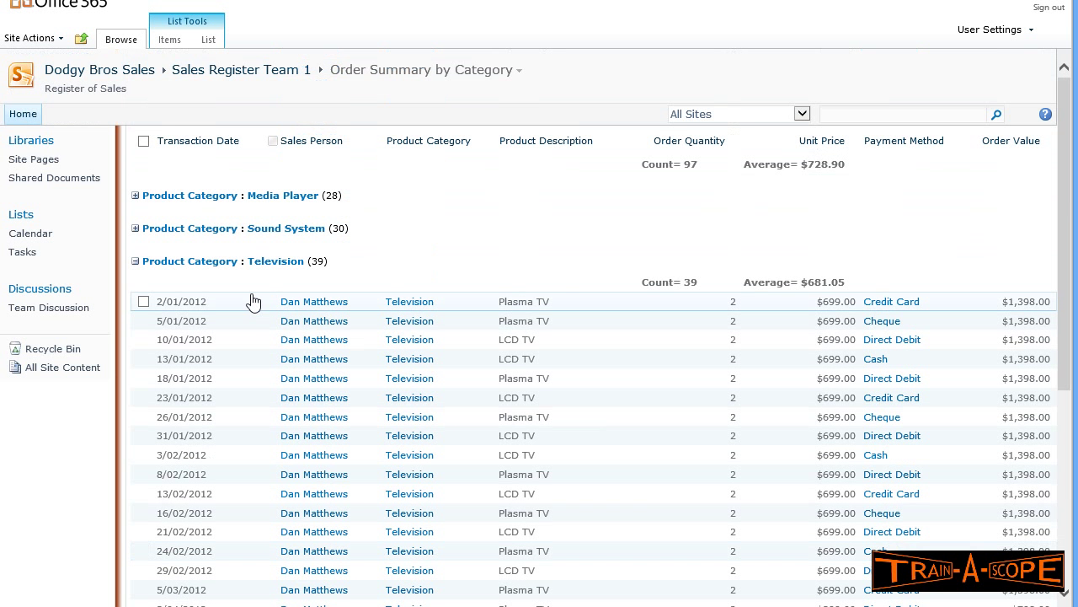
{"action": "left_click", "coordinate": [135, 261]}
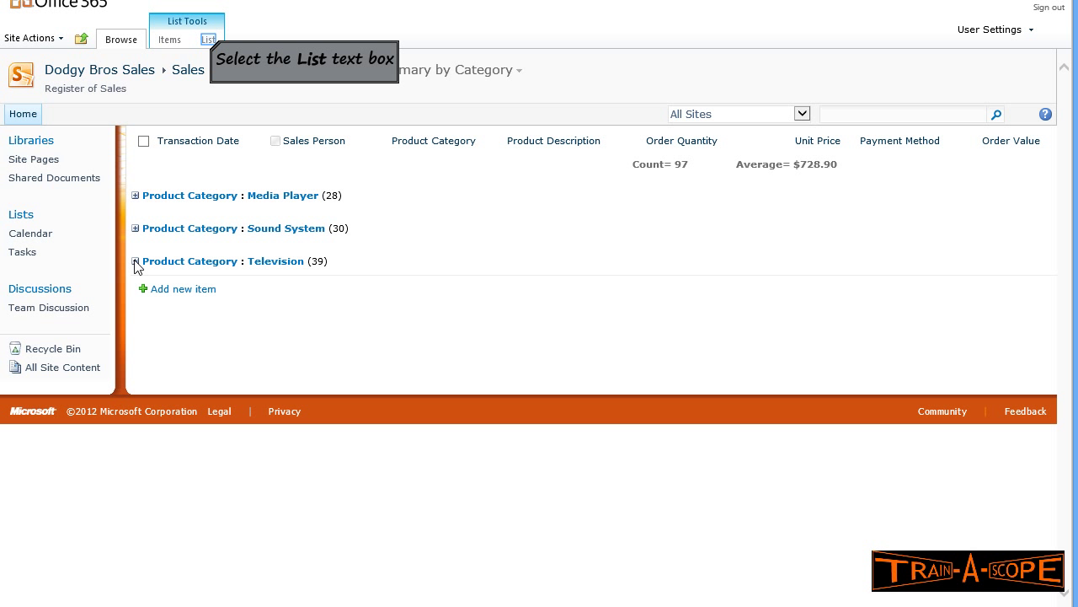
- Export the sales list to Excel and open the downloaded query file
{"action": "left_click", "coordinate": [209, 44]}
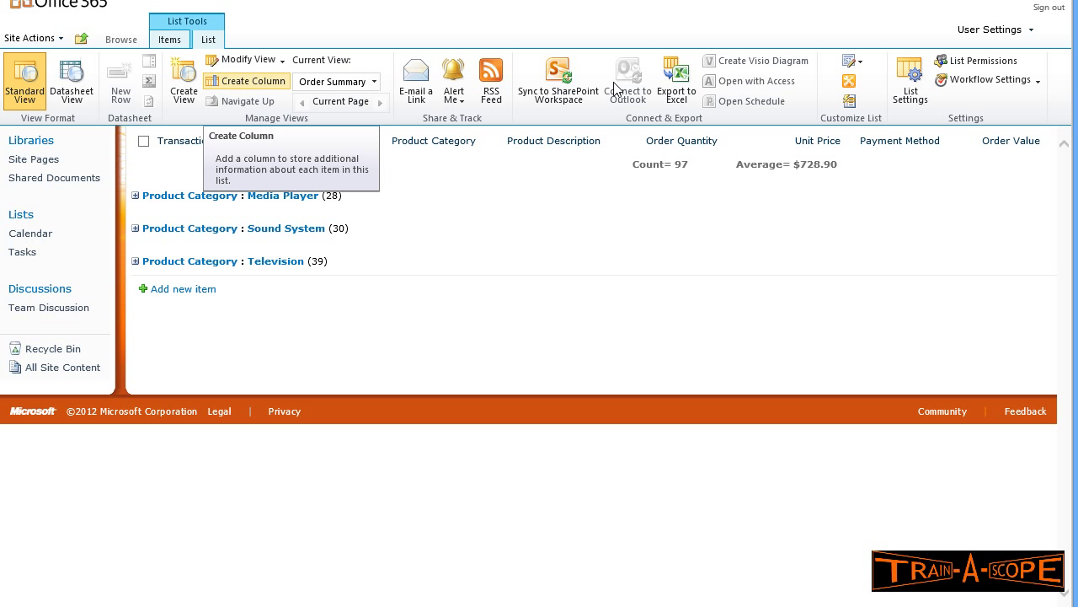
{"action": "left_click", "coordinate": [681, 89]}
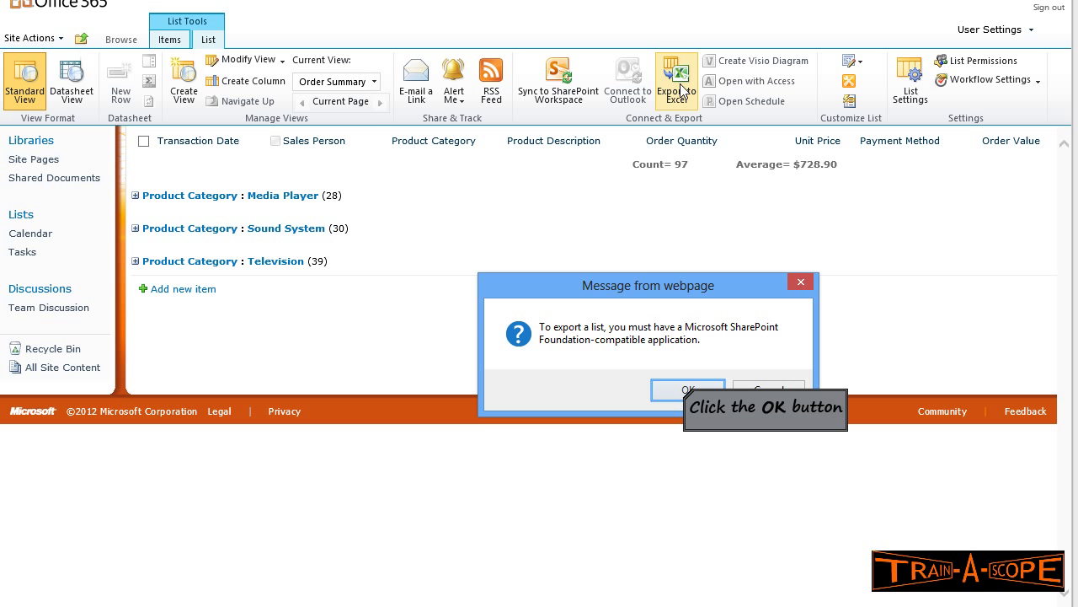
{"action": "left_click", "coordinate": [687, 390]}
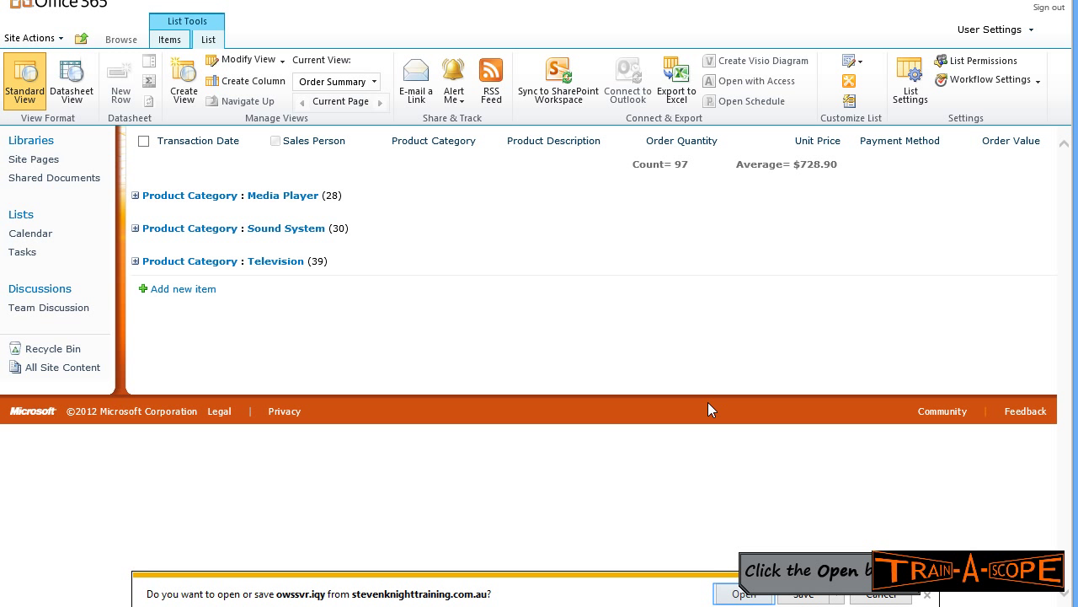
{"action": "left_click", "coordinate": [741, 594]}
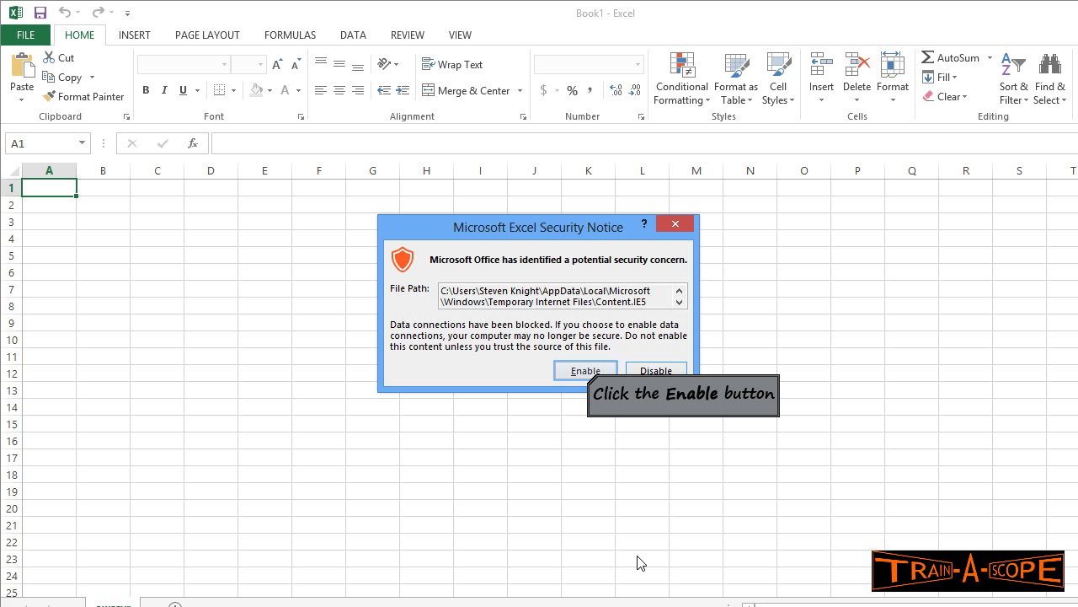
- Enable the blocked data connections and review the imported sales table in rows 2–98
{"action": "left_click", "coordinate": [586, 372]}
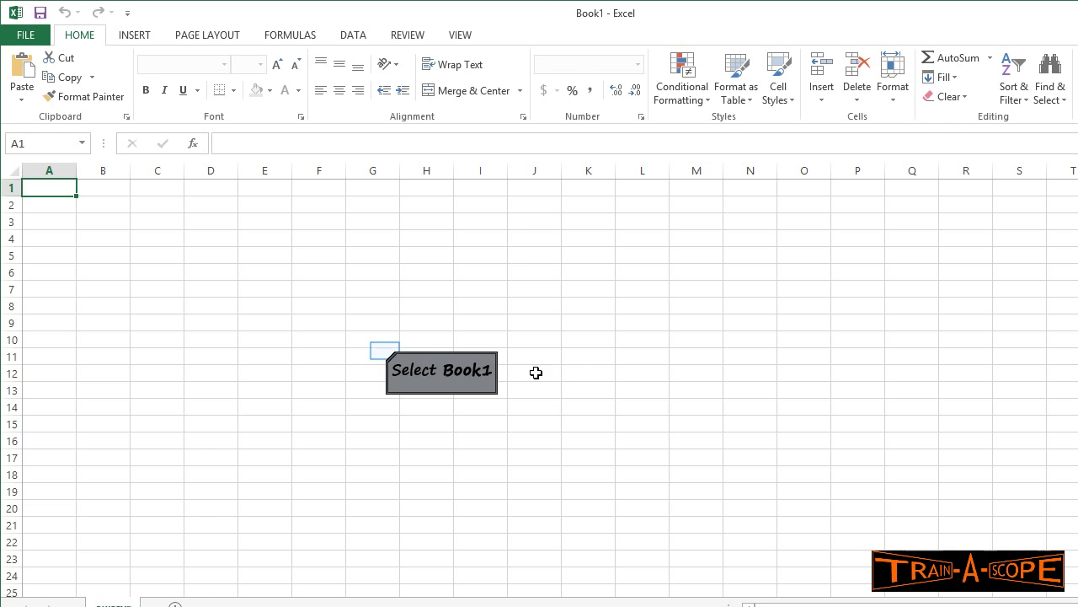
{"action": "left_click", "coordinate": [388, 352]}
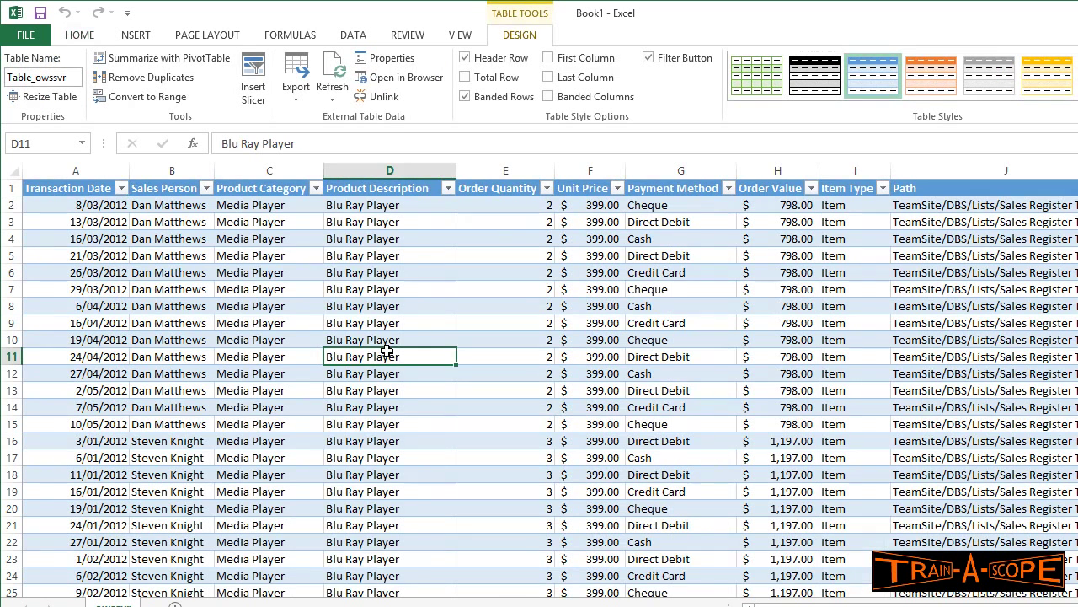
{"action": "scroll", "coordinate": [390, 352], "scroll_direction": "down", "scroll_amount": 14}
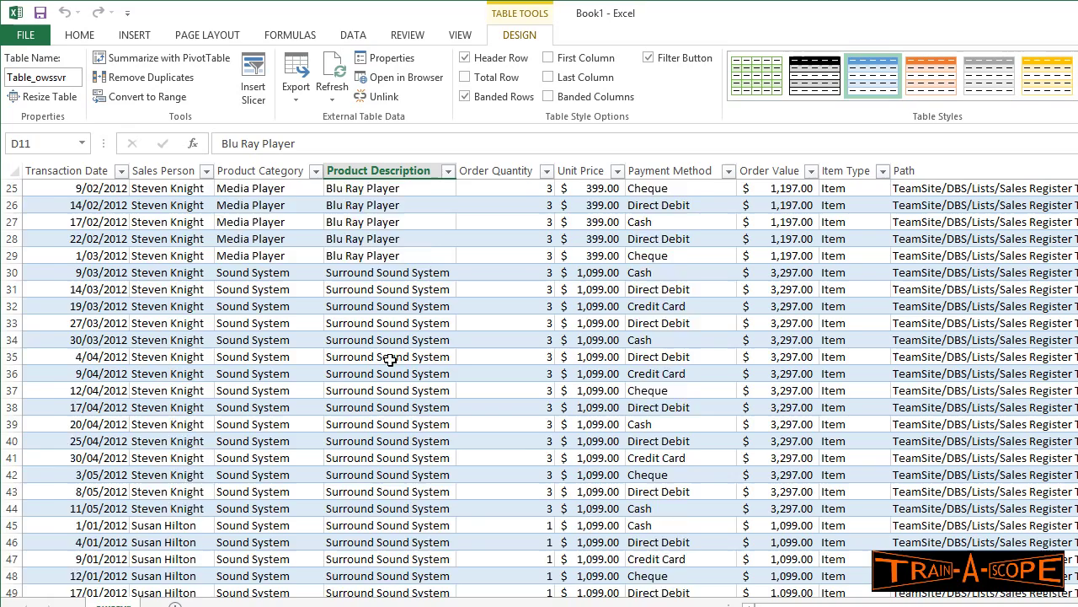
{"action": "scroll", "coordinate": [393, 361], "scroll_direction": "down", "scroll_amount": 15}
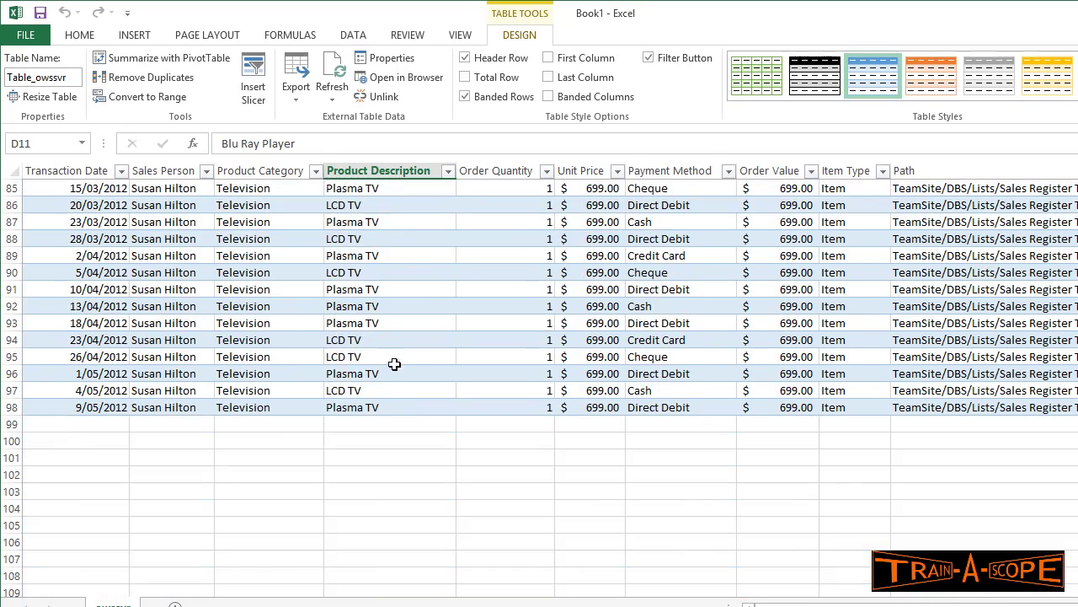
{"action": "scroll", "coordinate": [393, 361], "scroll_direction": "up", "scroll_amount": 20}
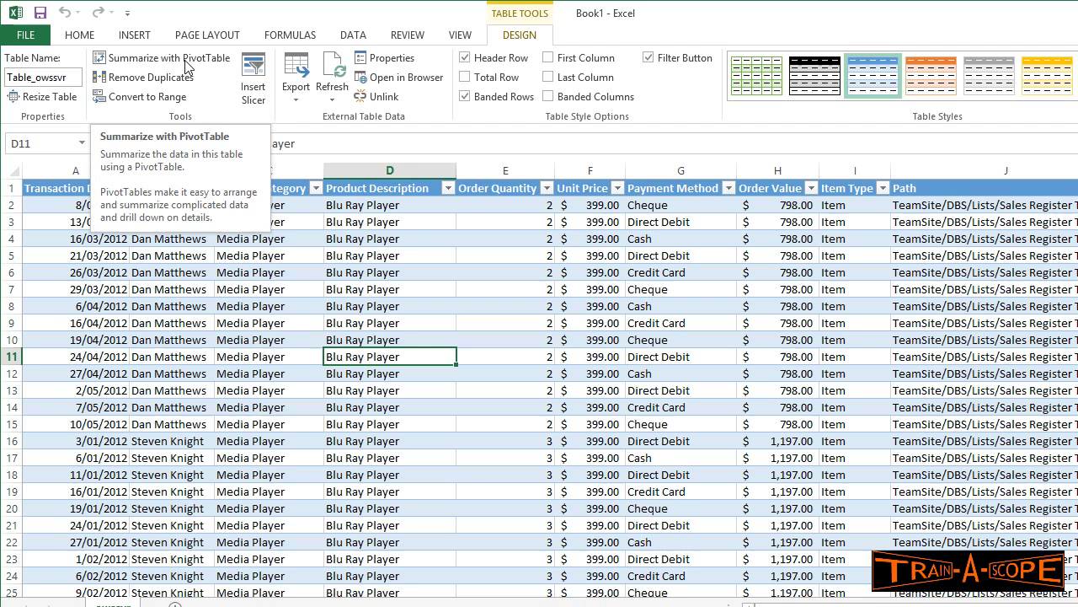
- Build a new-sheet PivotTable: Transaction Date rows, Product Category columns, summed Order Value
{"action": "left_click", "coordinate": [189, 61]}
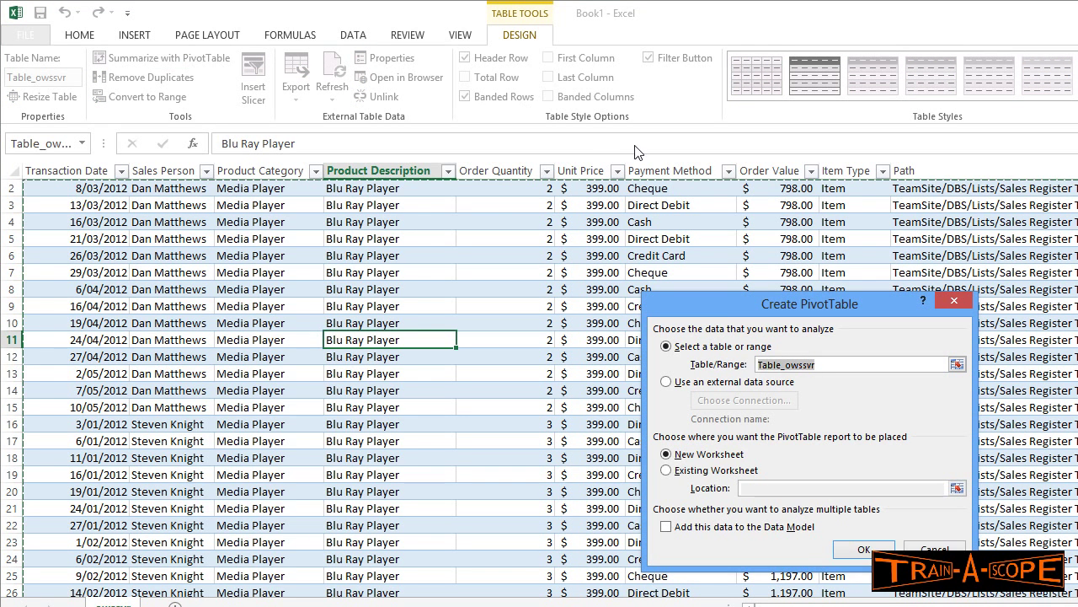
{"action": "left_click", "coordinate": [863, 550]}
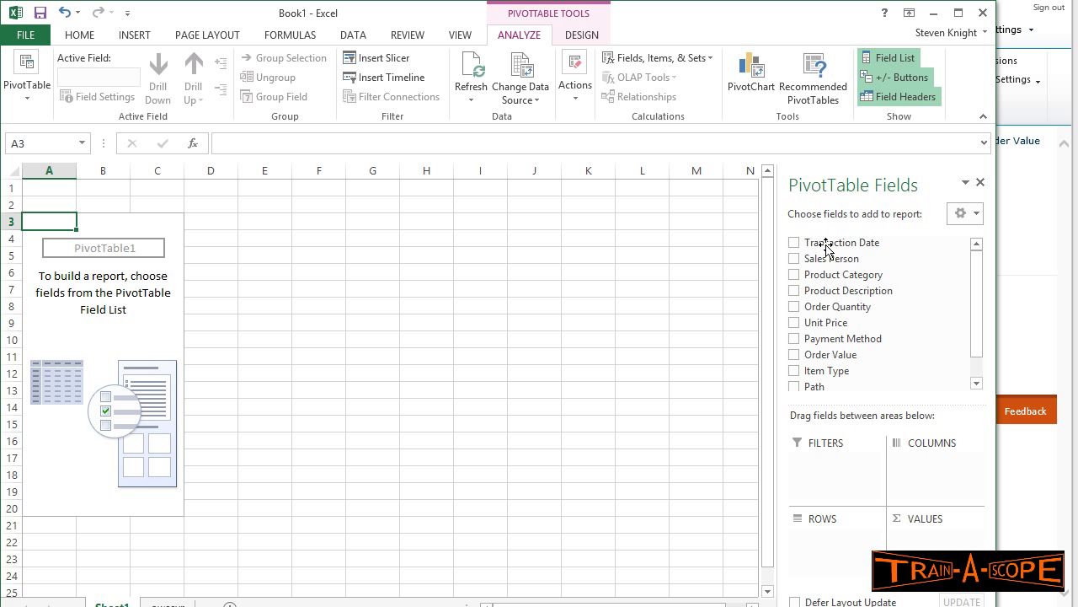
{"action": "left_click_drag", "start_coordinate": [826, 249], "coordinate": [829, 543]}
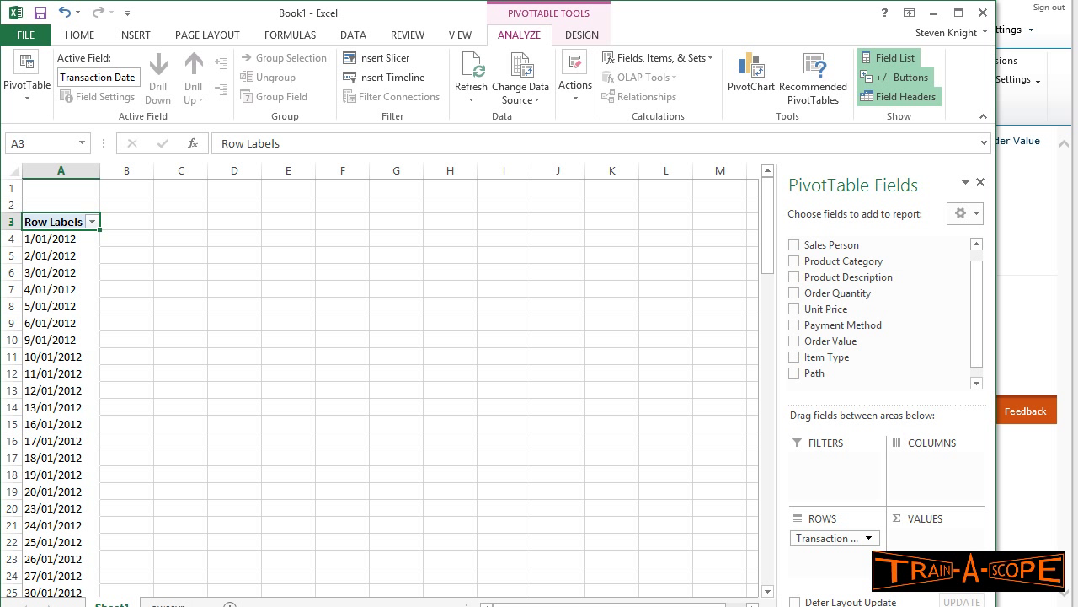
{"action": "left_click_drag", "start_coordinate": [811, 263], "coordinate": [933, 479]}
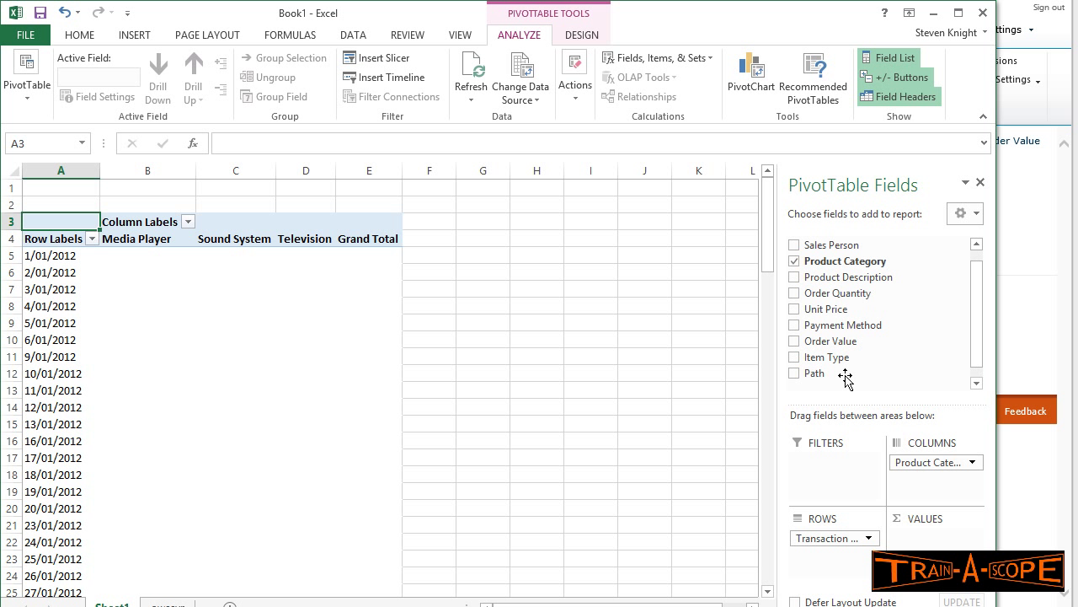
{"action": "left_click_drag", "start_coordinate": [845, 345], "coordinate": [931, 546]}
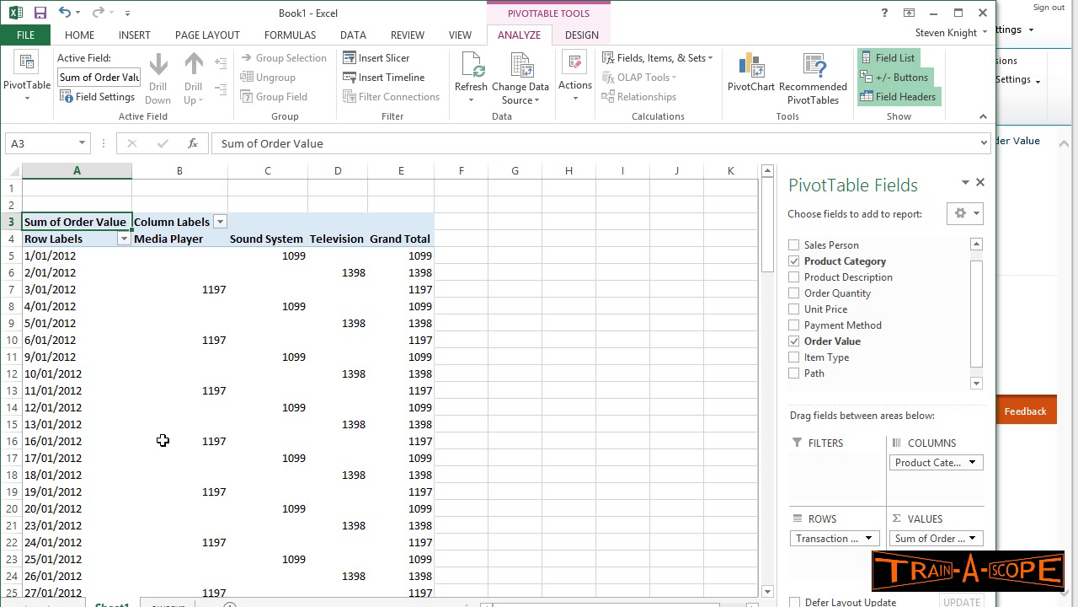
- Group the pivot's transaction dates by Months and Years
{"action": "right_click", "coordinate": [52, 291]}
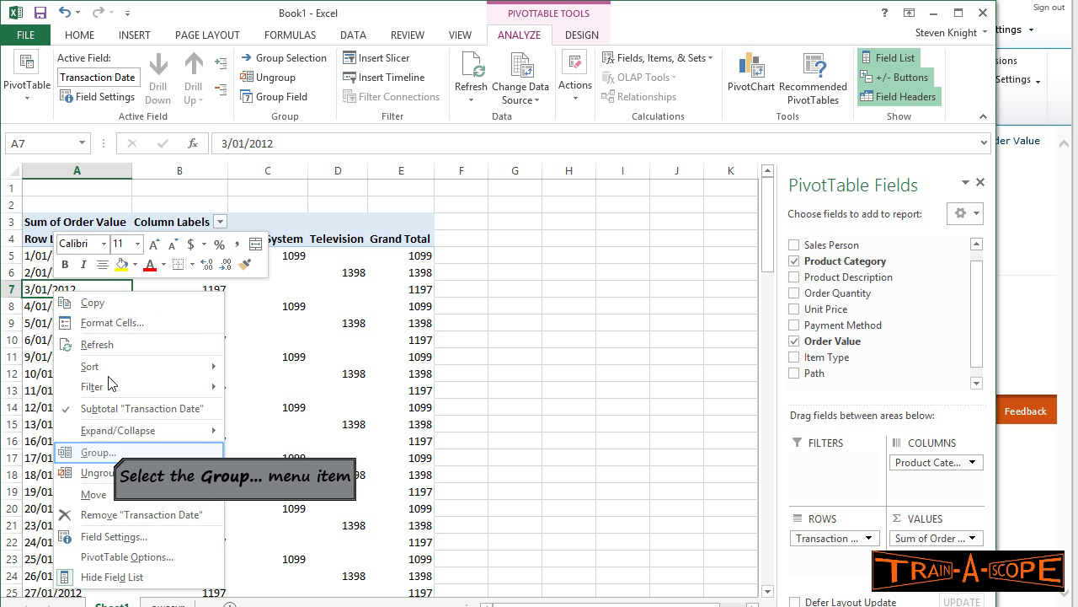
{"action": "left_click", "coordinate": [113, 453]}
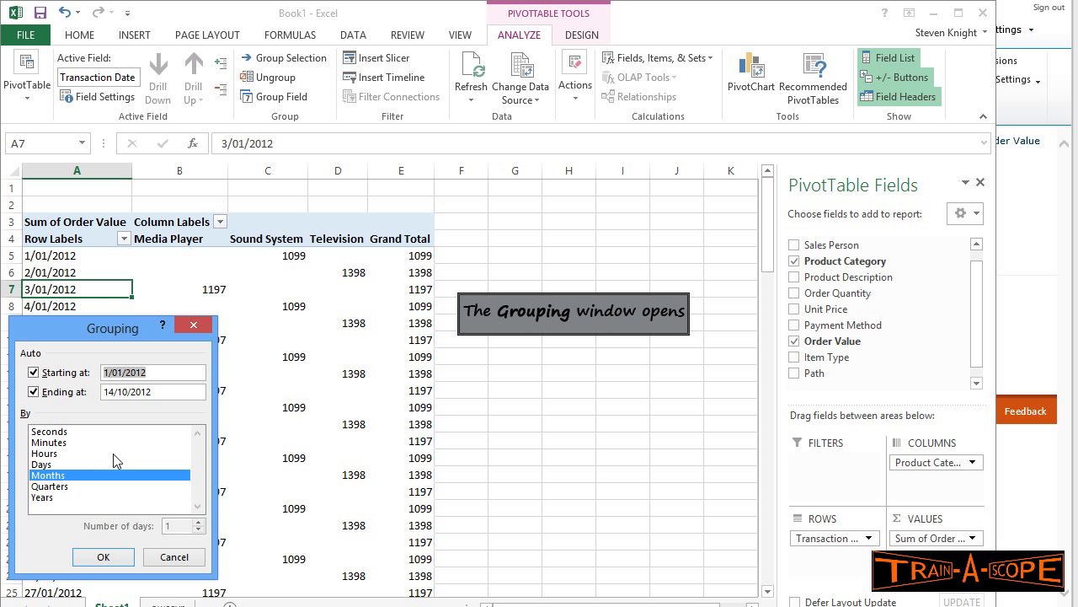
{"action": "left_click", "coordinate": [42, 497]}
{"action": "left_click", "coordinate": [103, 556]}
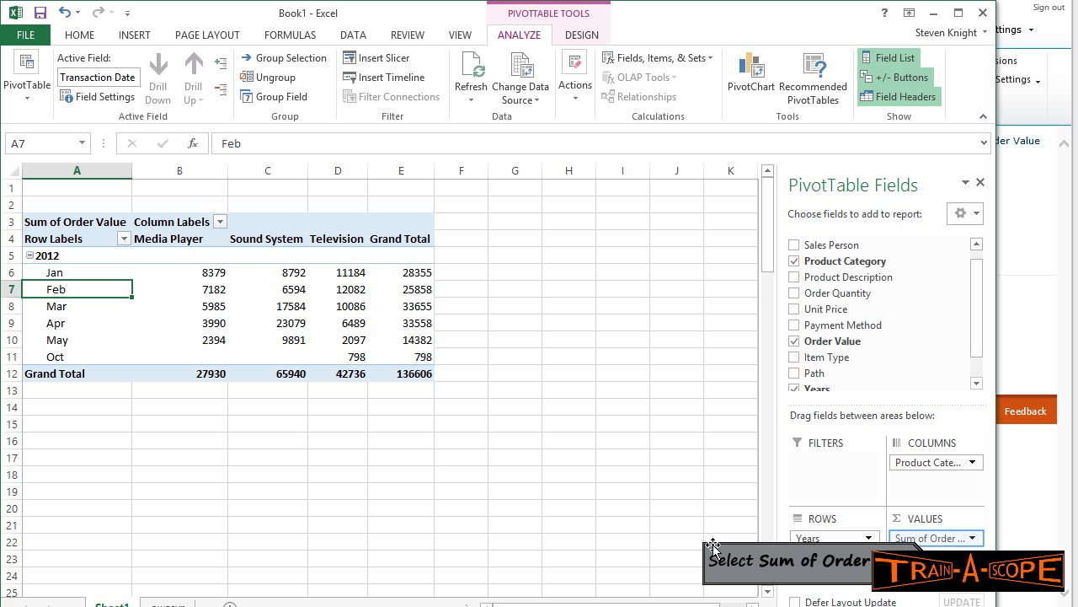
- Format Sum of Order Value as Accounting with a $ sign and 0 decimal places
{"action": "double_click", "coordinate": [926, 540]}
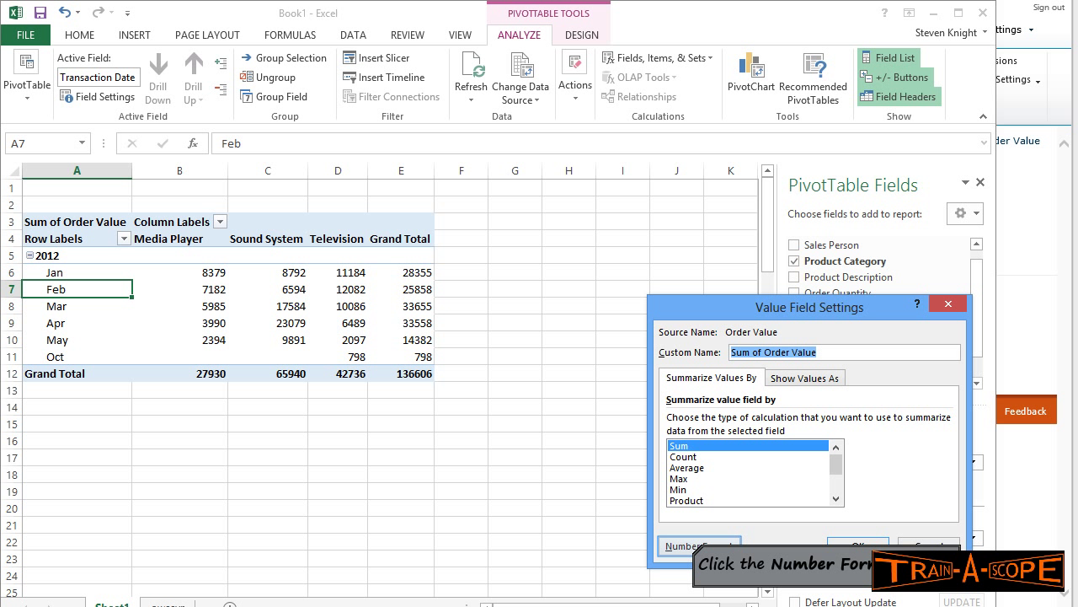
{"action": "left_click", "coordinate": [693, 544]}
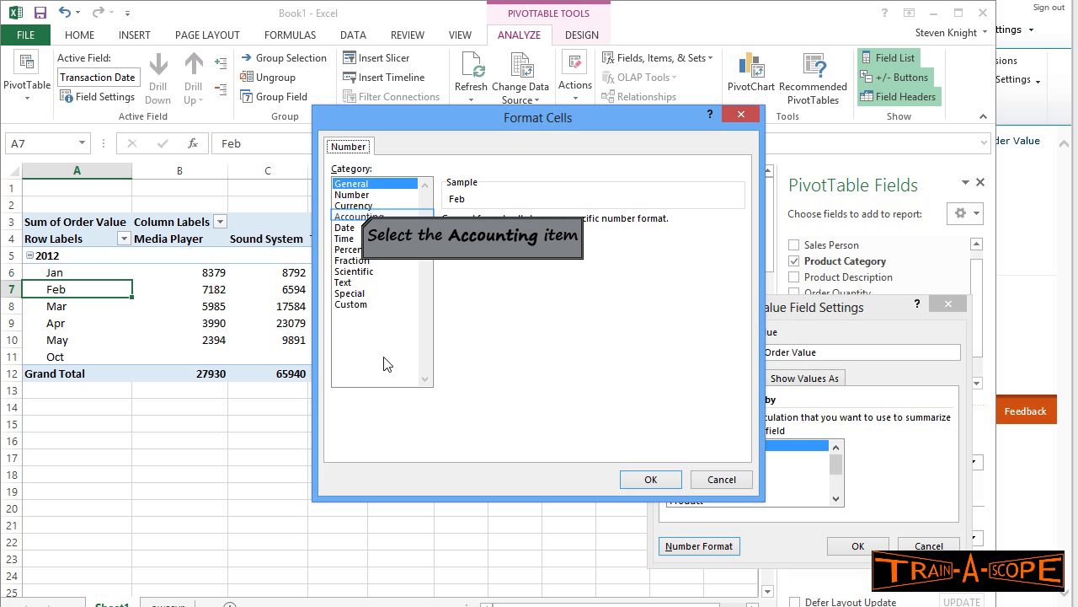
{"action": "left_click", "coordinate": [362, 218]}
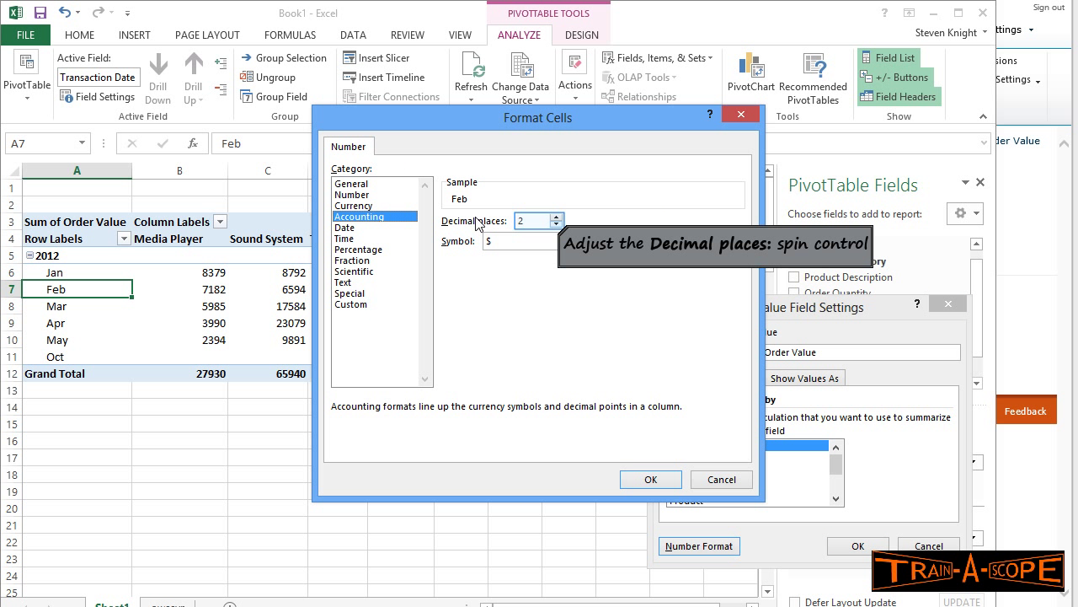
{"action": "double_click", "coordinate": [557, 224]}
{"action": "left_click", "coordinate": [637, 478]}
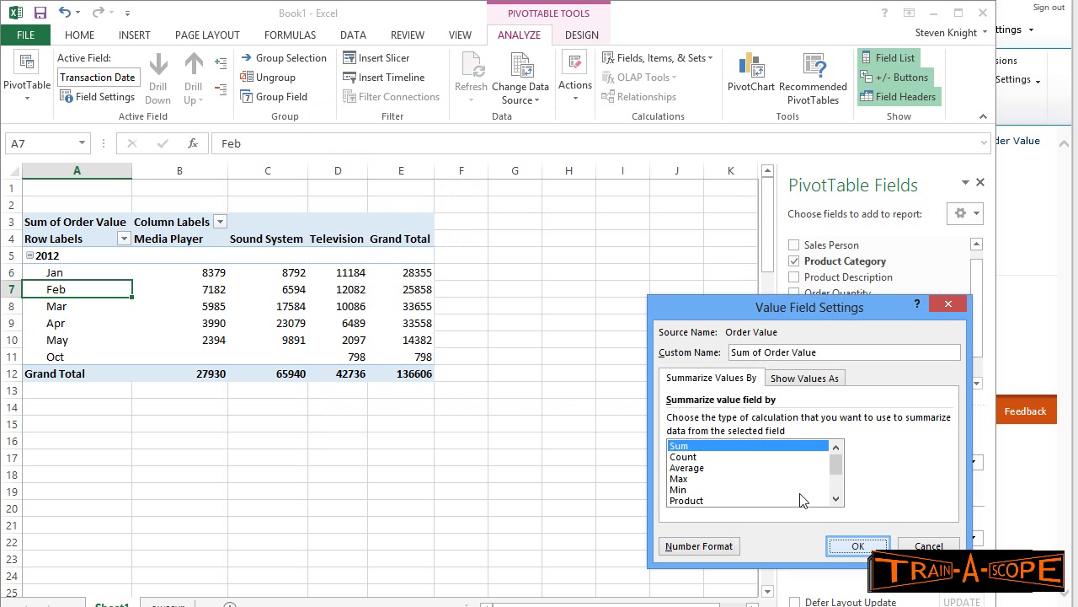
{"action": "left_click", "coordinate": [861, 546]}
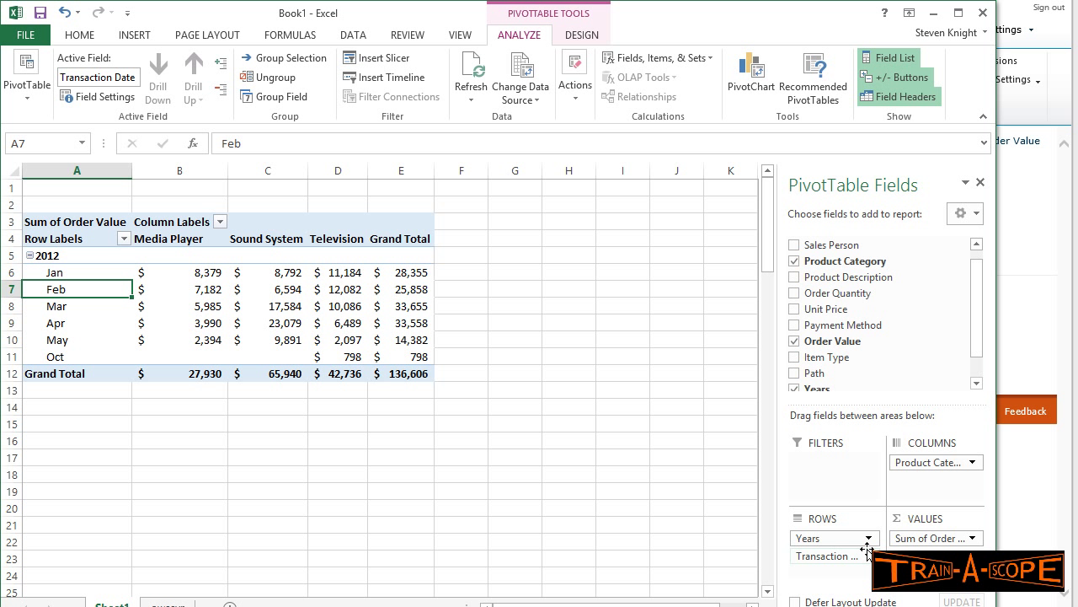